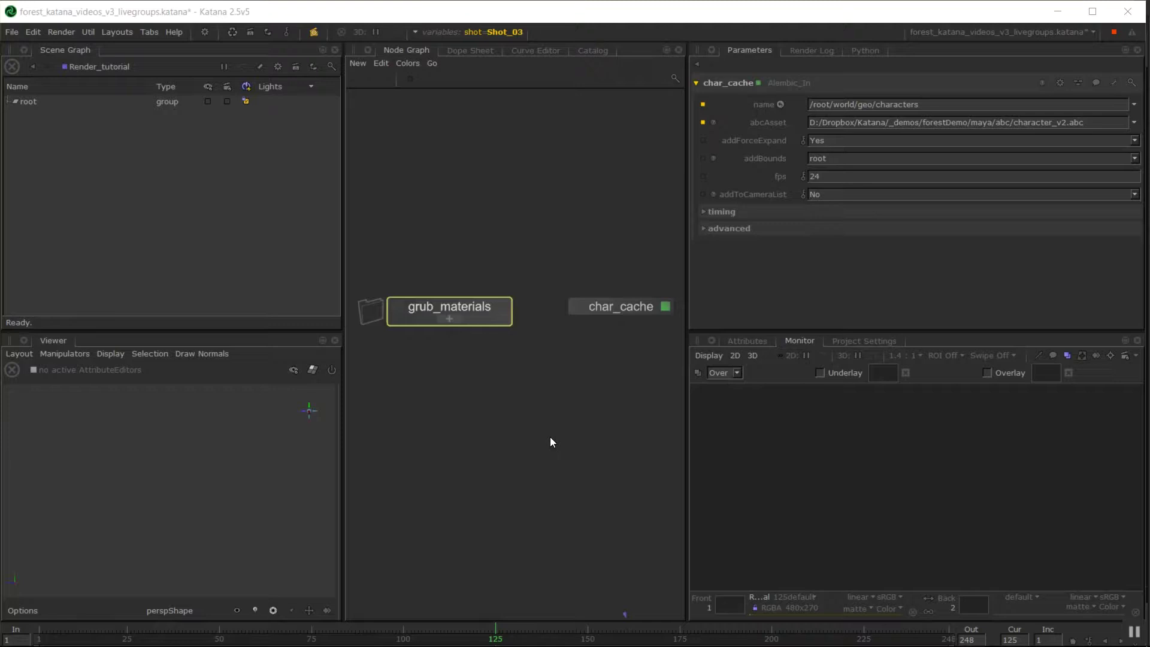
Move the grub_materials and char_cache nodes together so they sit closer to the Scene In backdrop.
middle_drag(609, 421, 580, 393)
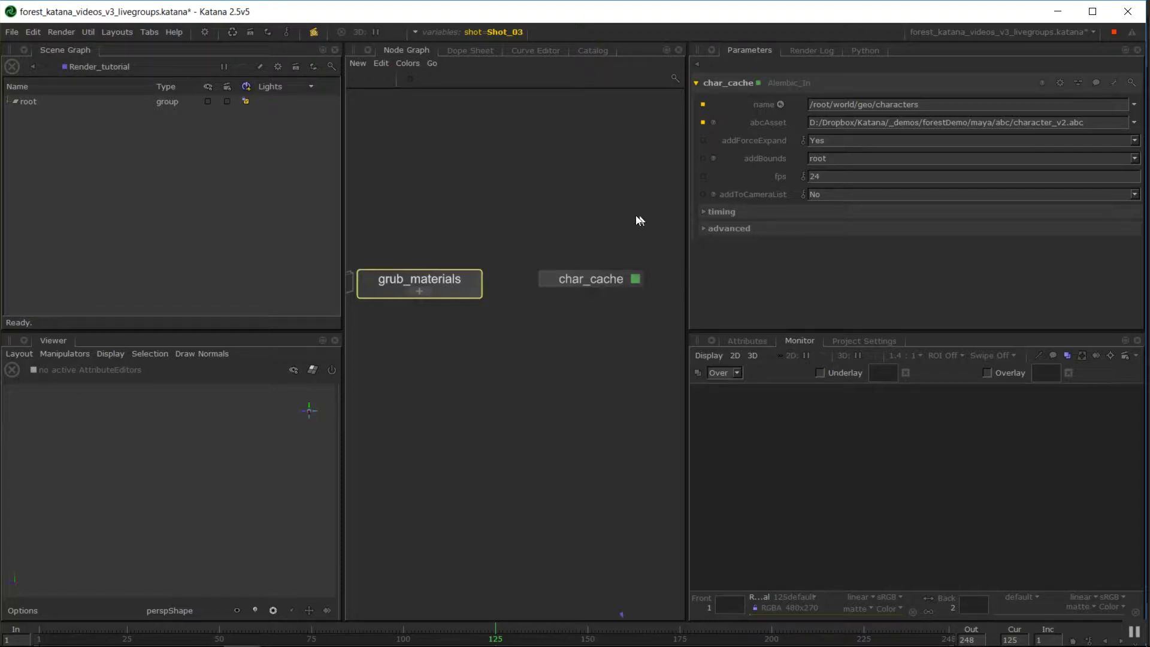
middle_drag(647, 255, 532, 277)
scroll(531, 278, down, 2)
scroll(593, 290, down, 6)
middle_drag(616, 360, 511, 396)
scroll(465, 417, up, 3)
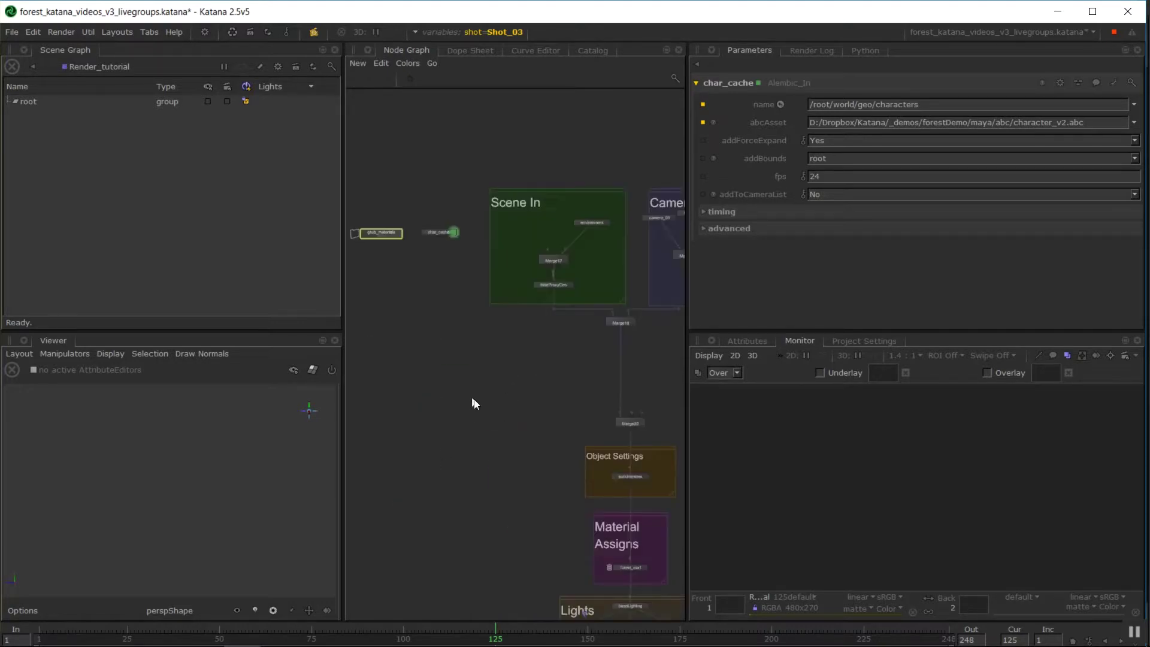
middle_drag(476, 331, 527, 352)
scroll(507, 375, up, 3)
drag(575, 212, 333, 446)
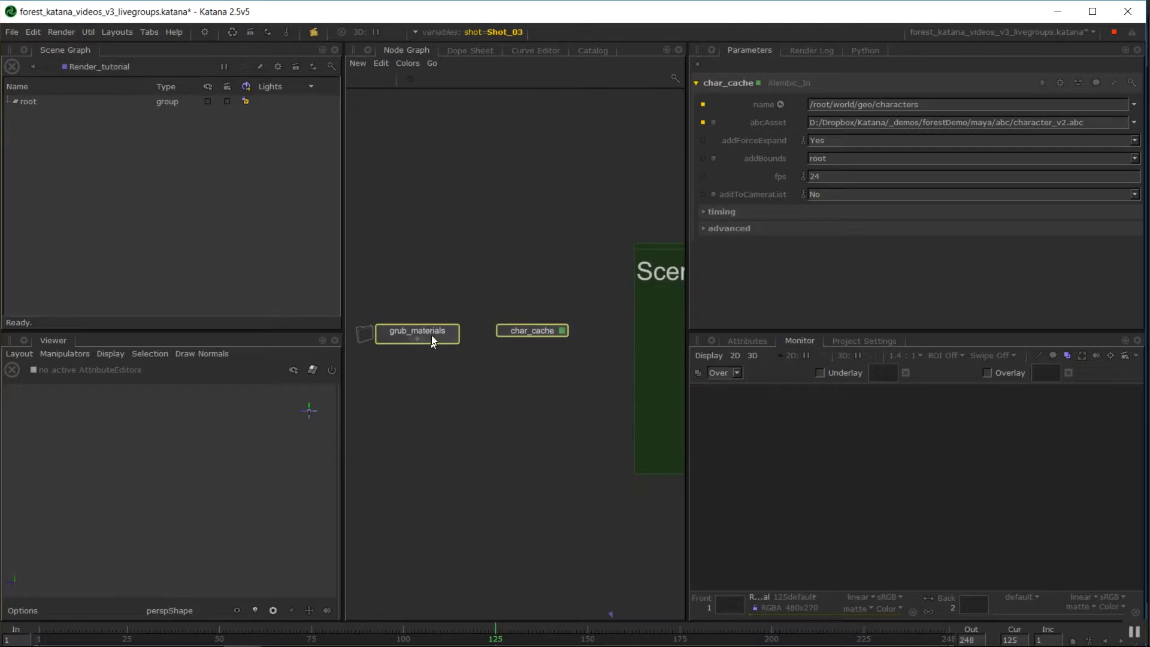
drag(431, 338, 489, 346)
middle_drag(594, 413, 539, 290)
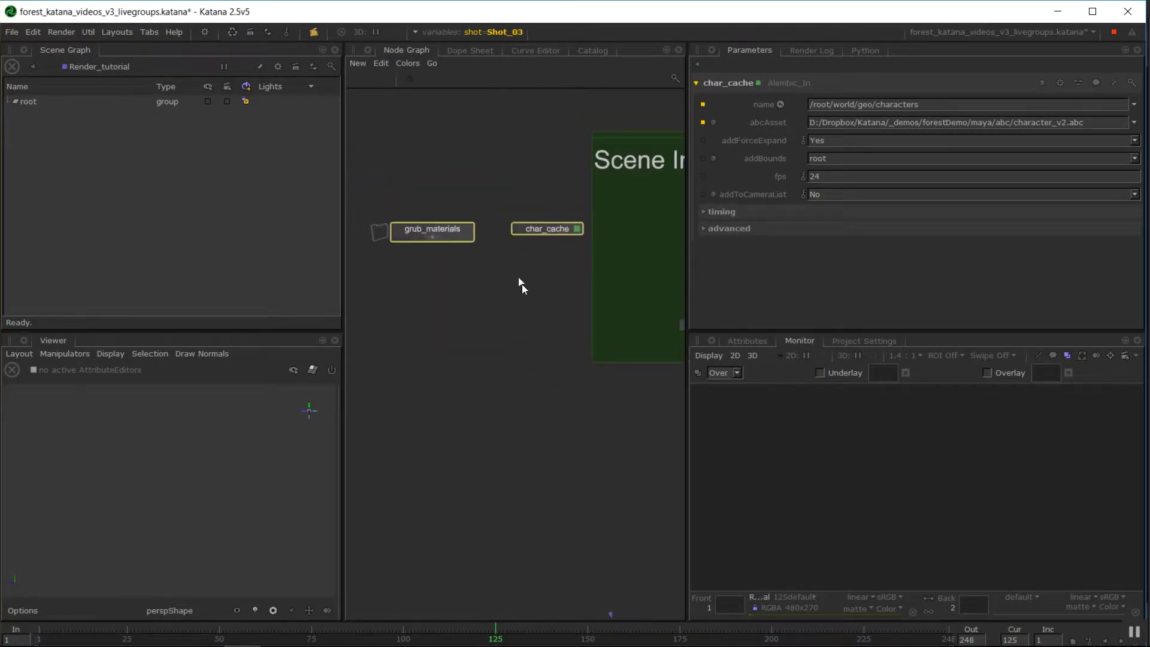
Move the char_cache node slightly closer to the grub_materials node, away from the Scene In backdrop.
click(462, 237)
middle_drag(659, 443, 325, 262)
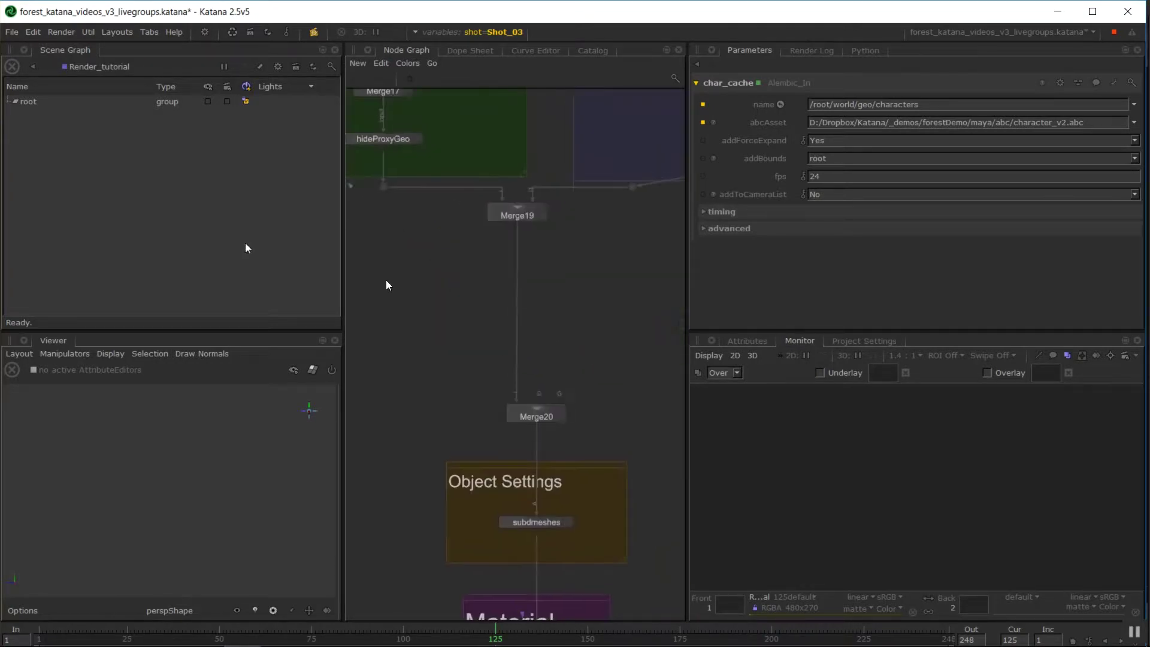
middle_drag(677, 315, 509, 324)
scroll(609, 345, down, 5)
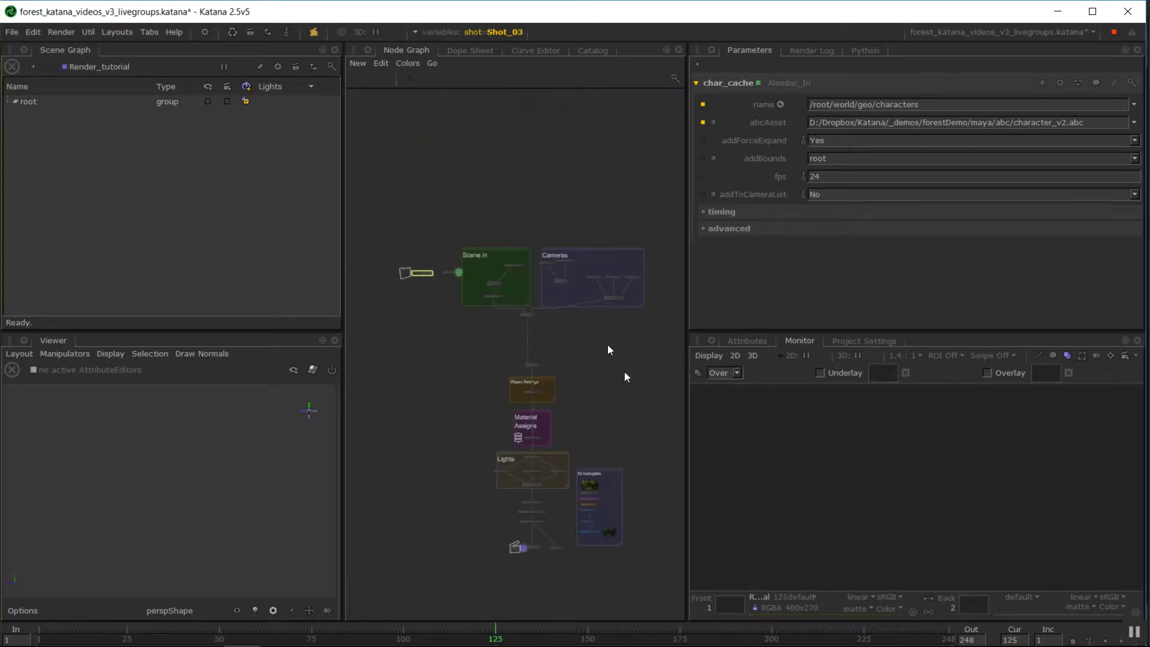
scroll(608, 346, up, 8)
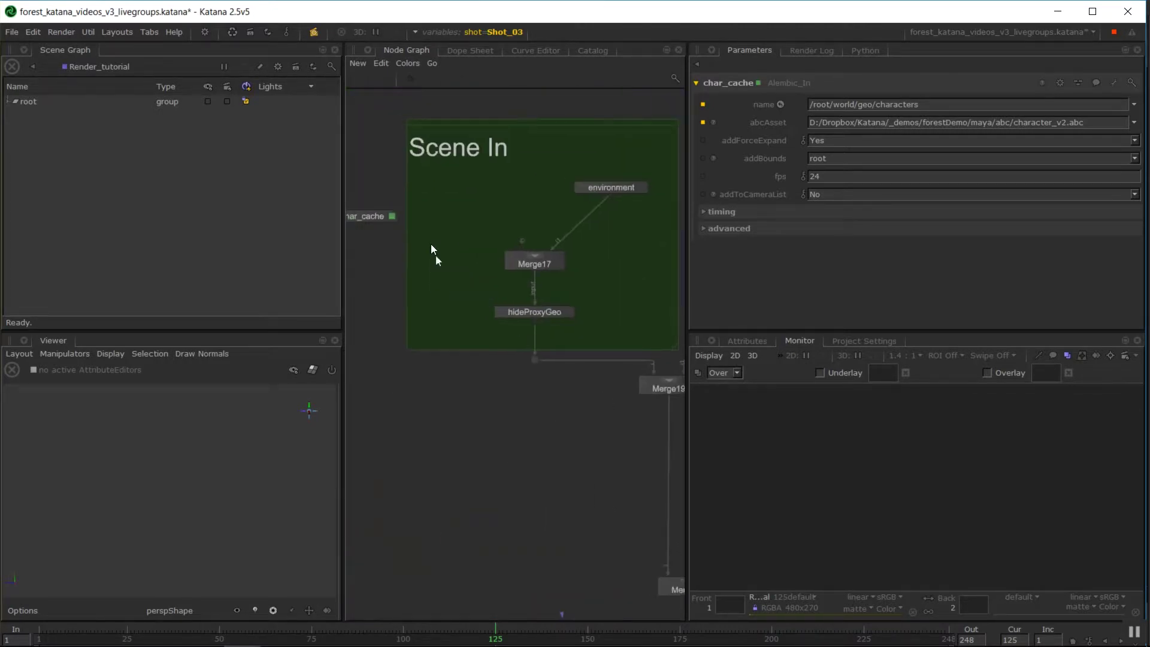
middle_drag(431, 244, 526, 307)
drag(452, 282, 432, 285)
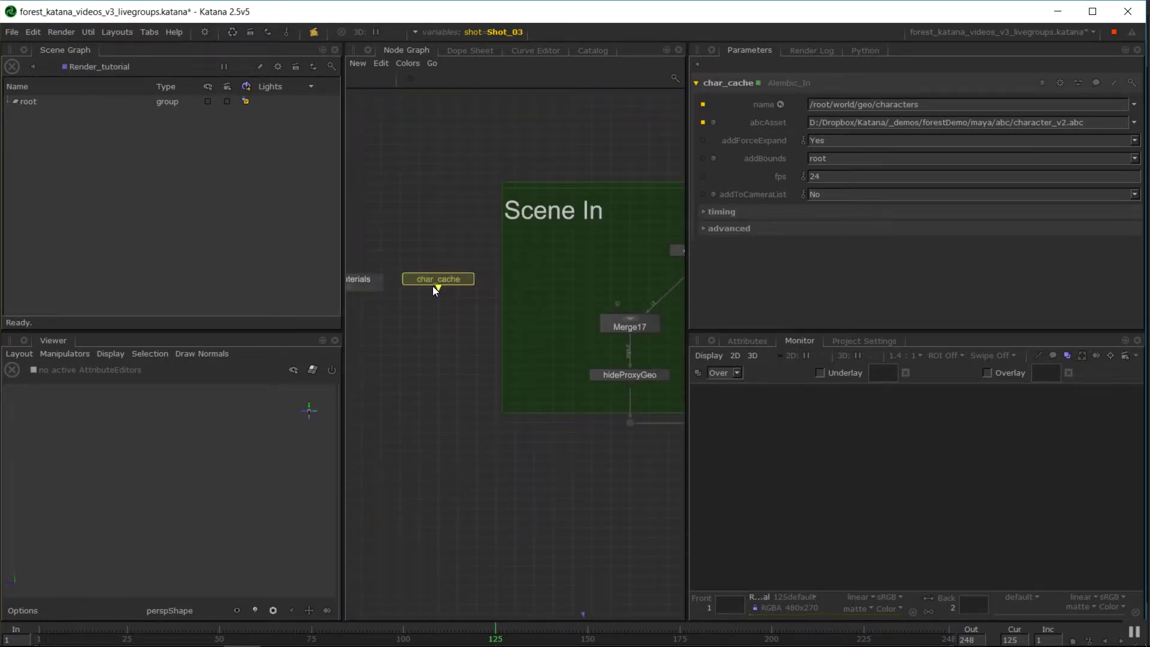
middle_drag(438, 229, 512, 232)
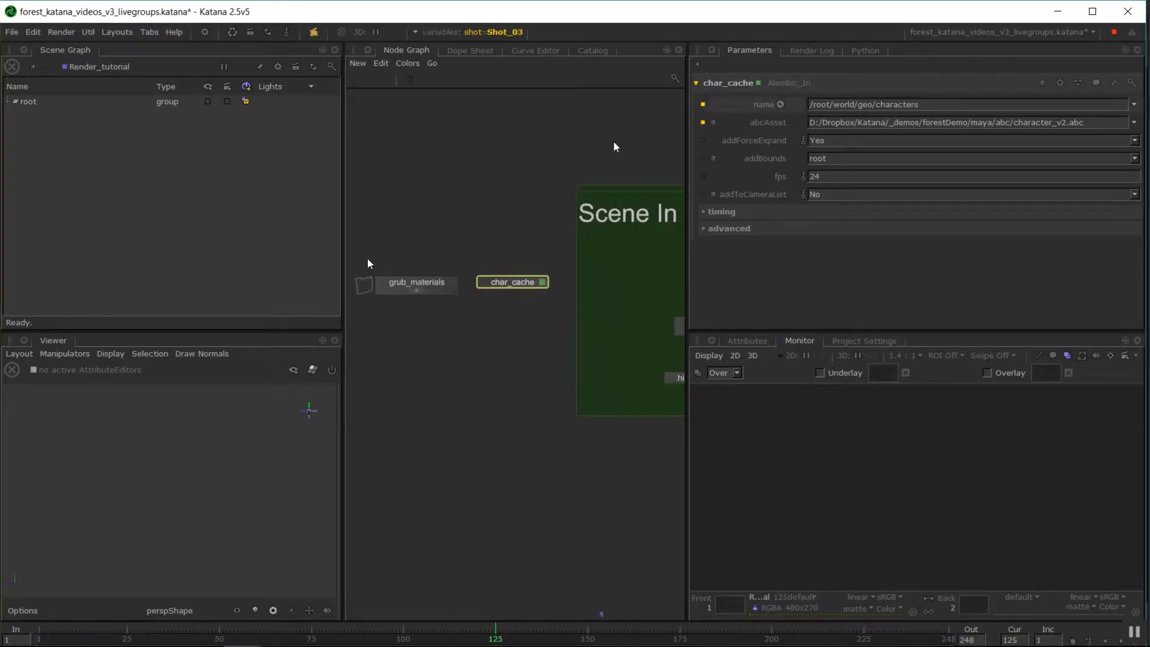
Shift the grub_materials and char_cache nodes together slightly up and away from the Scene In backdrop.
drag(553, 189, 451, 321)
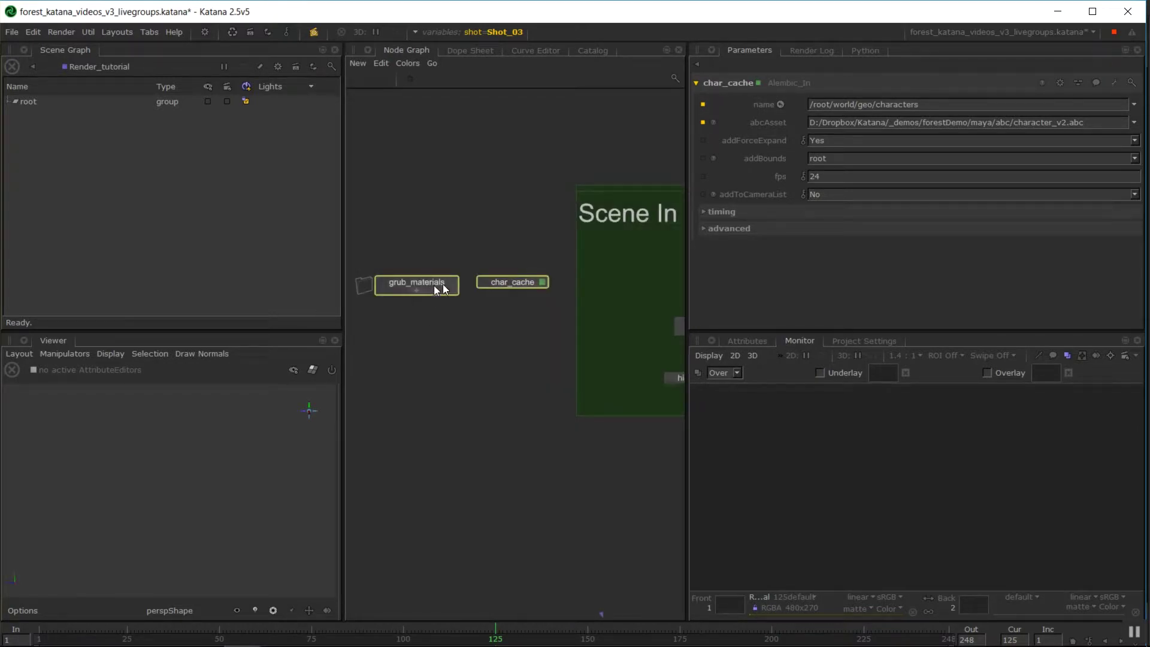
drag(429, 284, 406, 254)
middle_drag(442, 334, 471, 325)
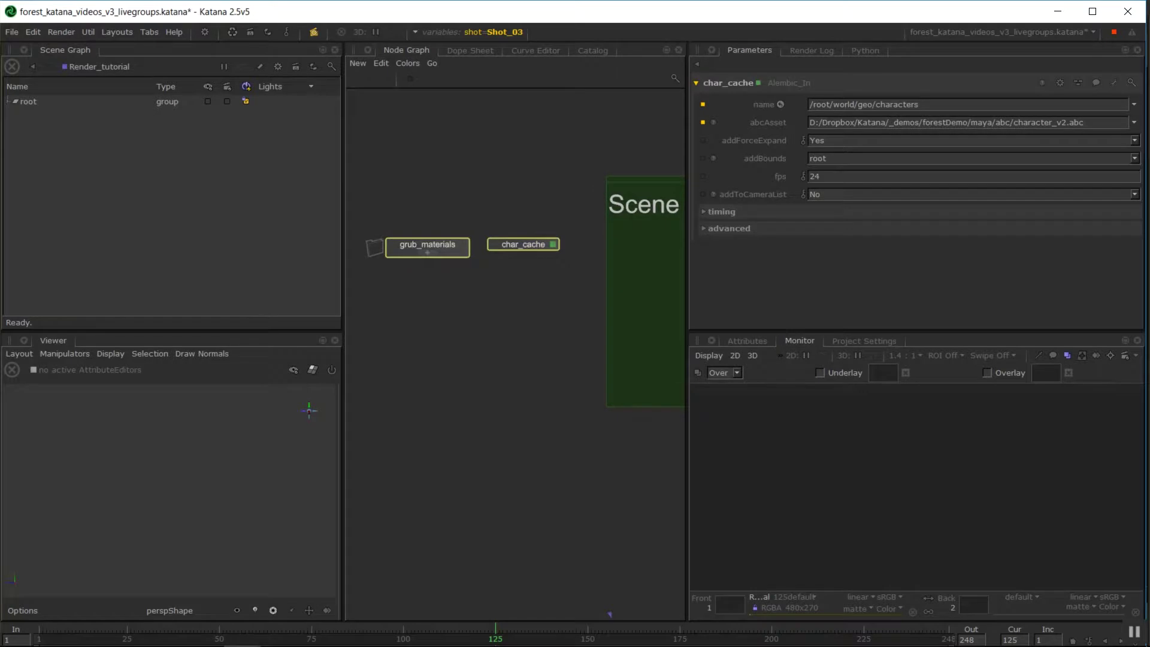
click(500, 283)
mouse_move(535, 244)
mouse_down()
mouse_move(522, 245)
mouse_move(532, 247)
mouse_up()
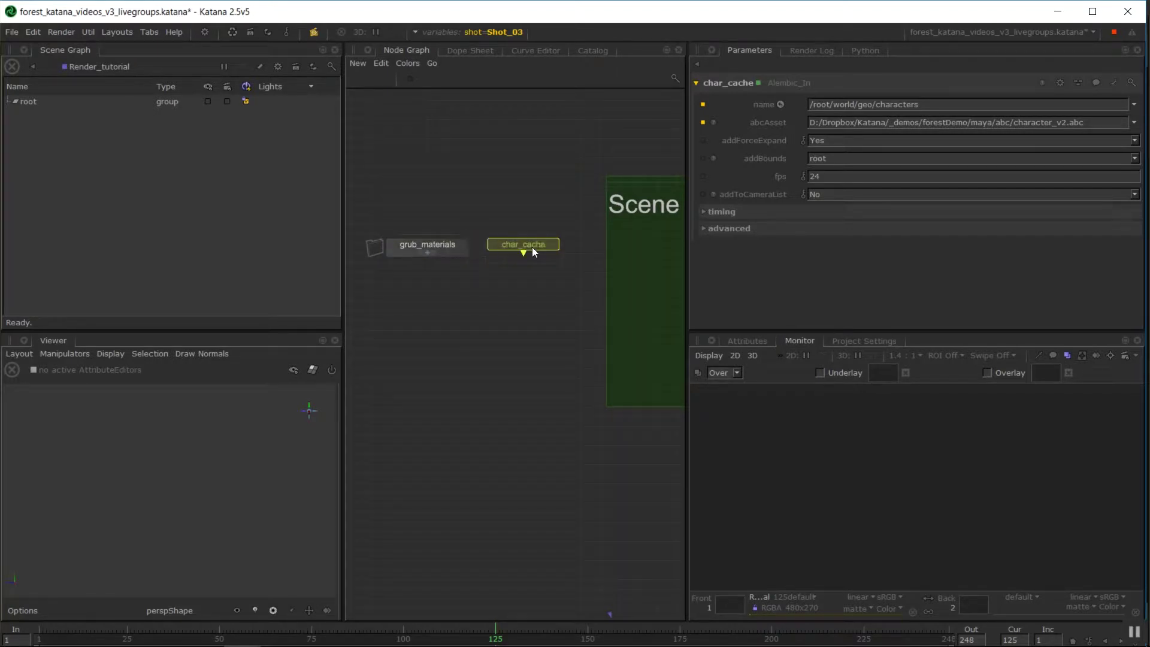
Examine the node graph from the Object Settings and Material Assigns backdrops down through the Lights section.
middle_drag(552, 388, 408, 332)
middle_drag(674, 422, 452, 90)
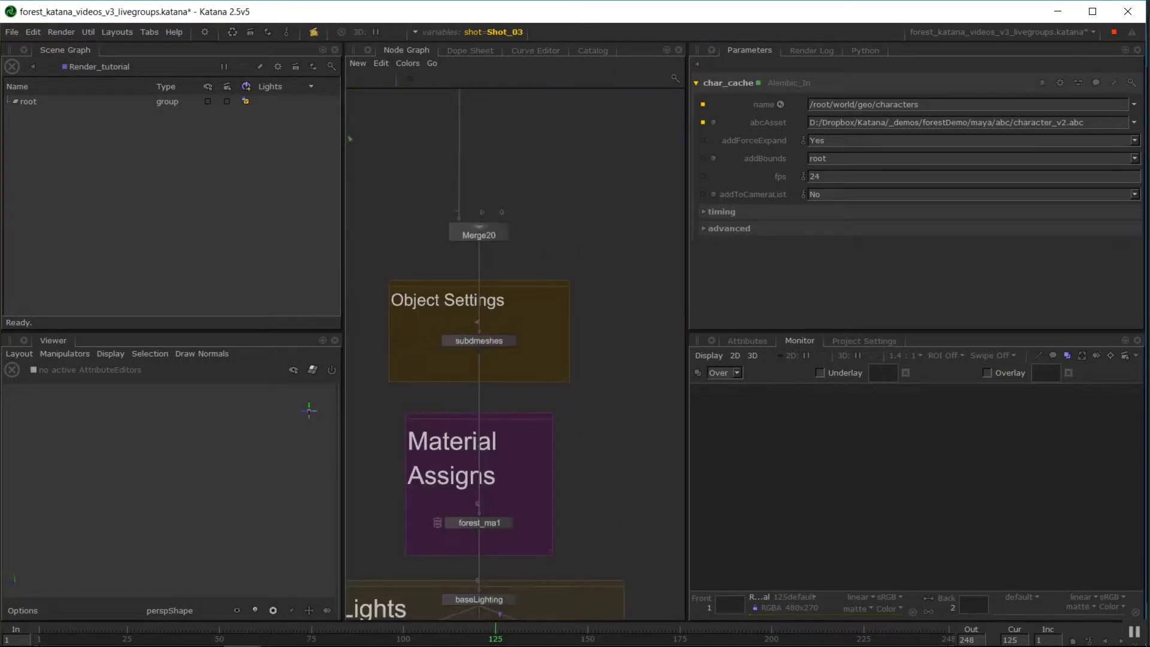
middle_drag(450, 412, 466, 227)
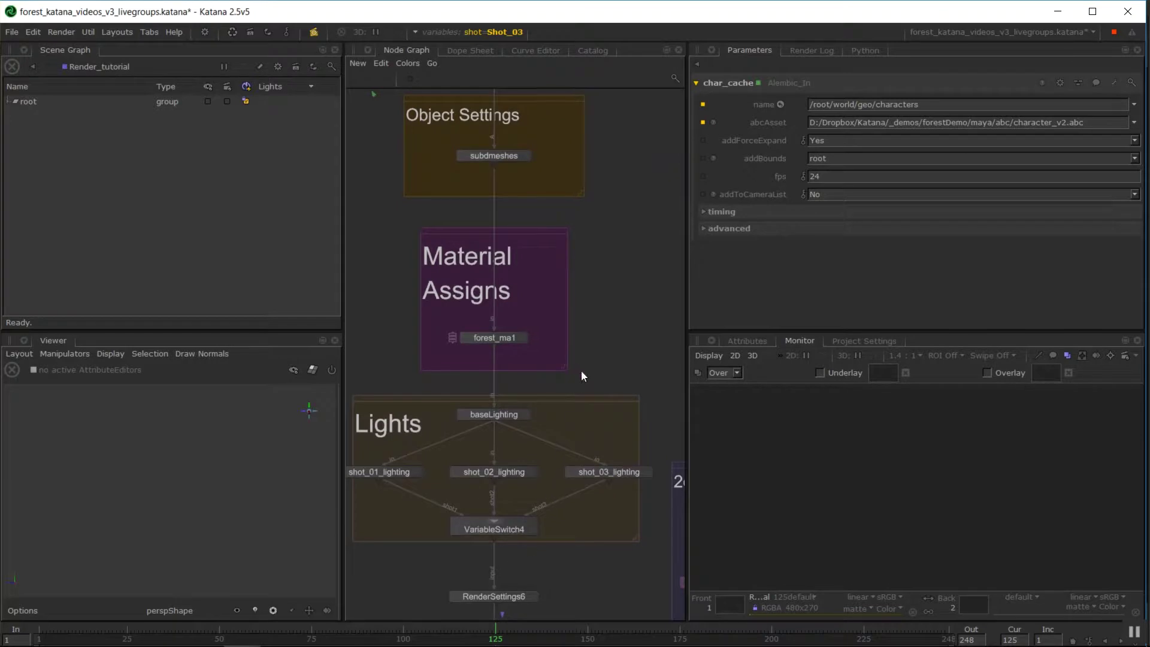
middle_drag(634, 362, 559, 285)
middle_drag(542, 494, 507, 319)
middle_drag(524, 216, 959, 646)
middle_drag(443, 275, 491, 286)
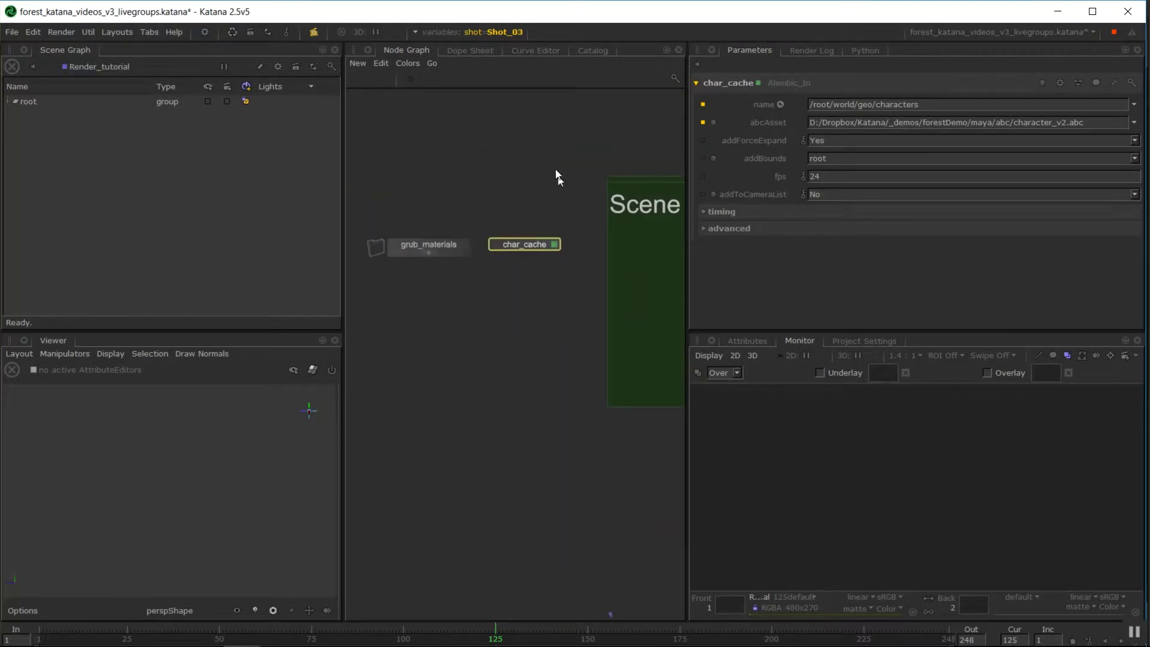
Review the char_cache node, and expand the grub_materials group to inspect the nodes inside before collapsing it.
ctrl+middle_click(453, 242)
drag(408, 281, 356, 364)
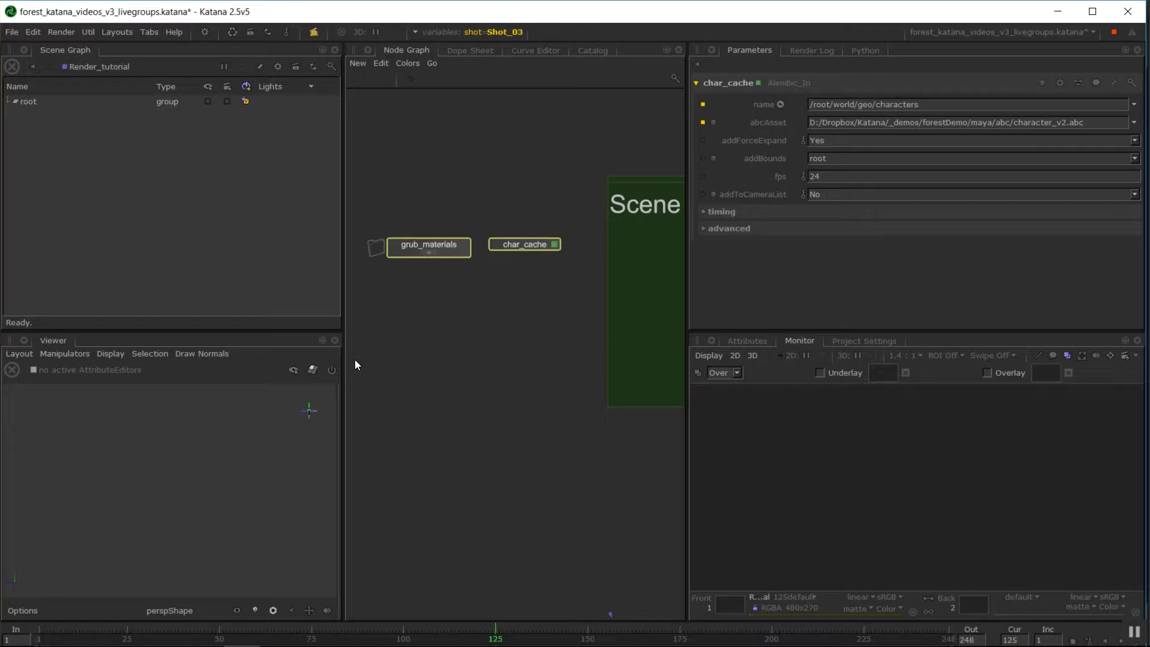
click(495, 305)
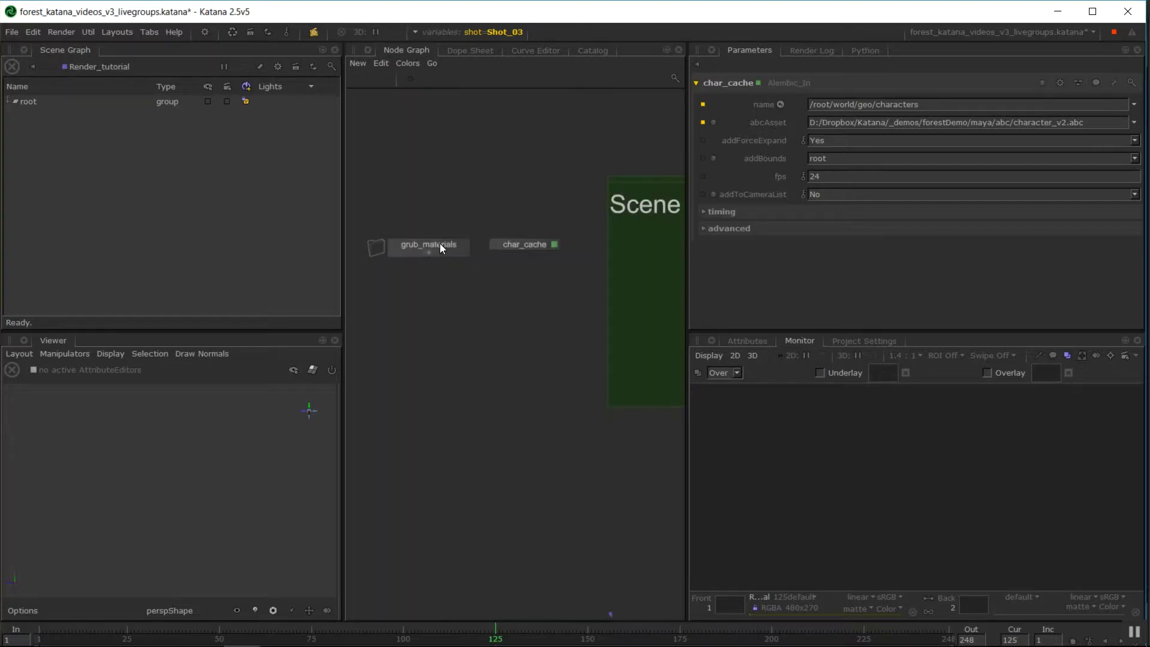
click(545, 244)
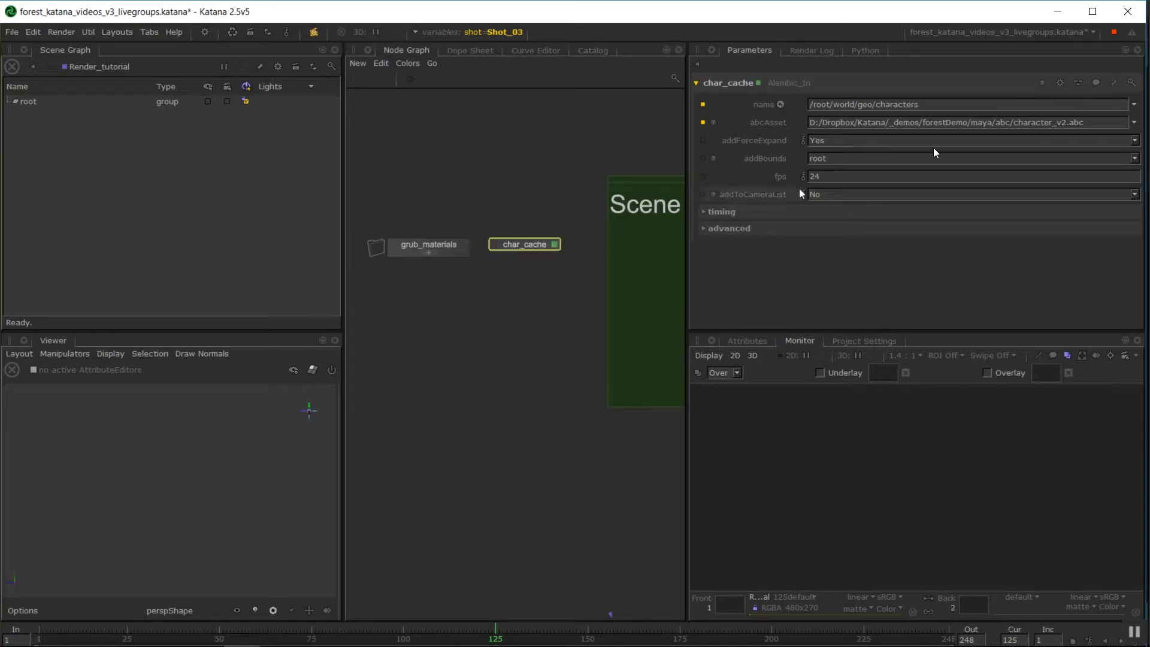
click(437, 253)
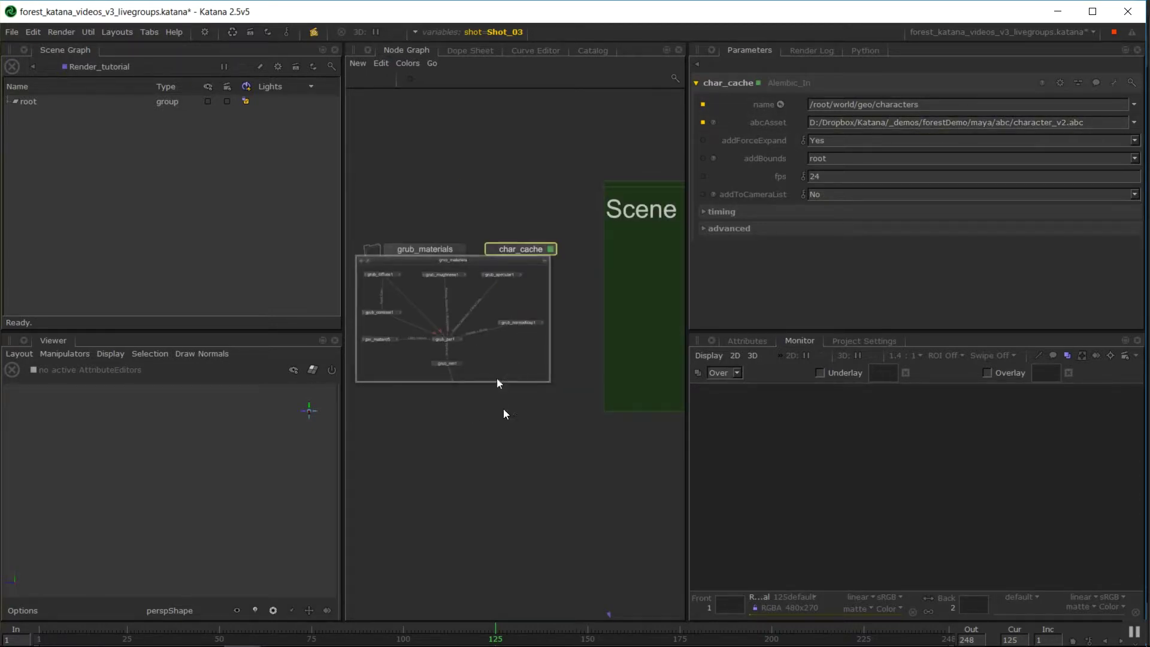
click(546, 261)
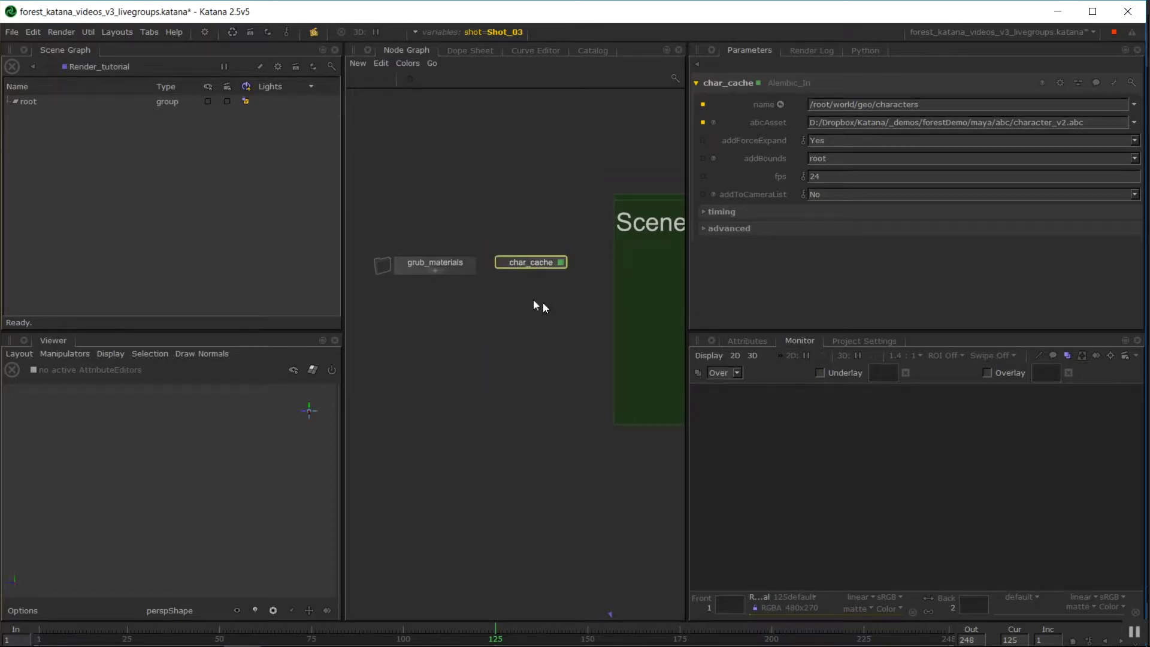
Create a MaterialAssign node just below the grub_materials and char_cache nodes.
middle_drag(542, 304, 539, 283)
middle_drag(566, 344, 553, 318)
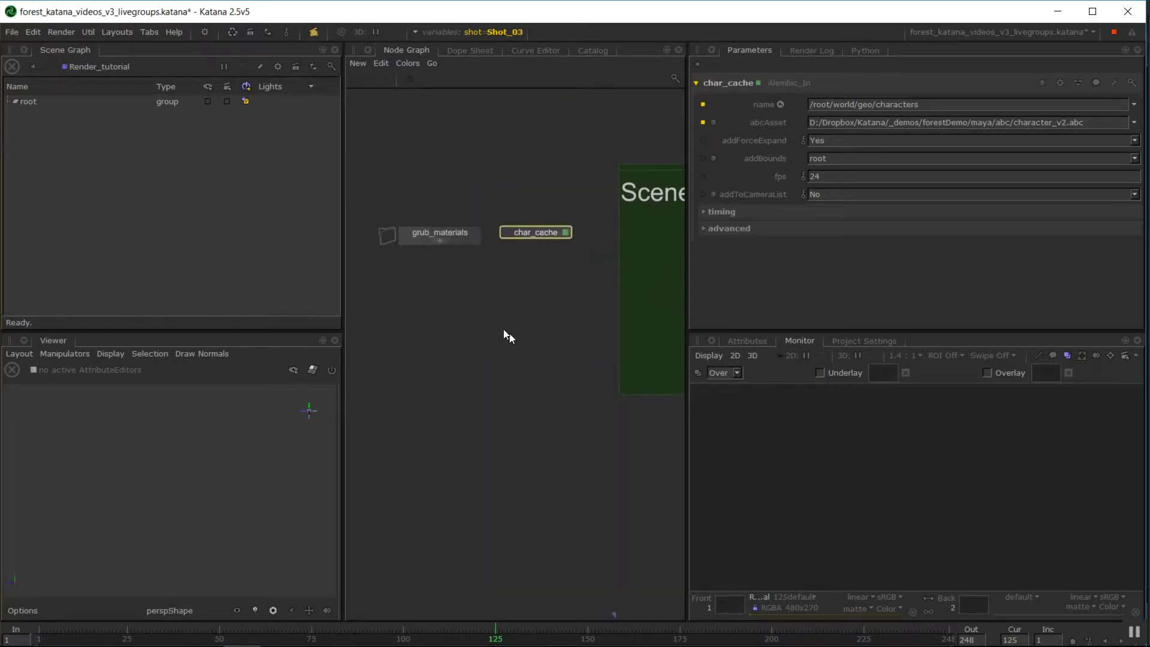
click(479, 317)
key(Tab)
text(mate)
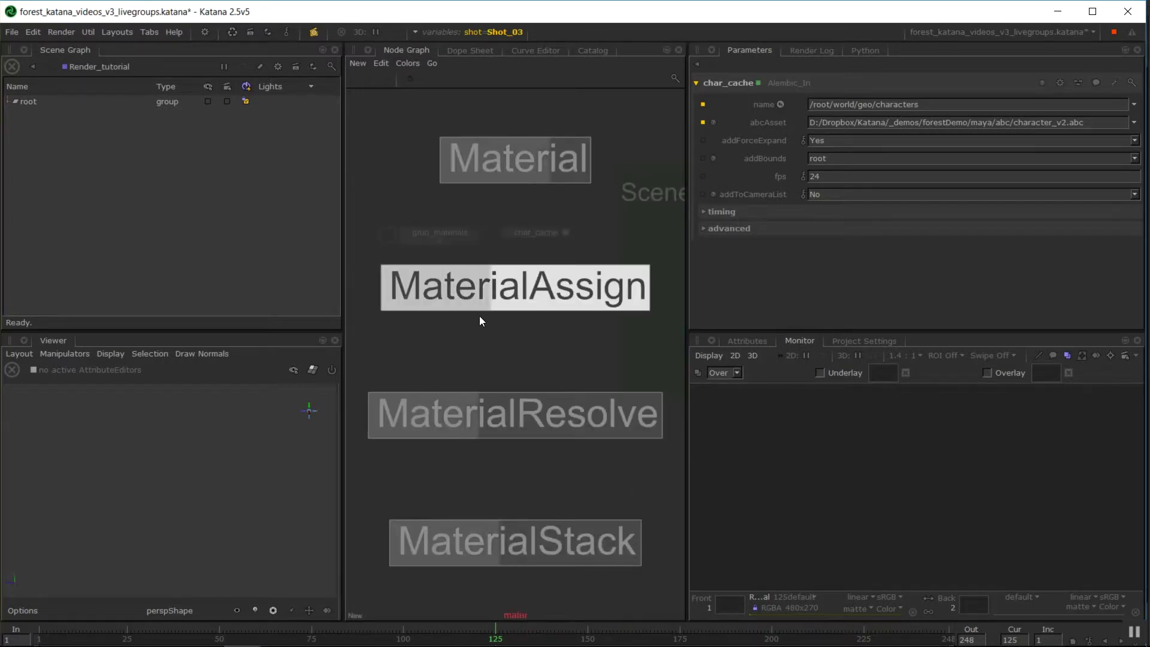
click(482, 319)
click(492, 278)
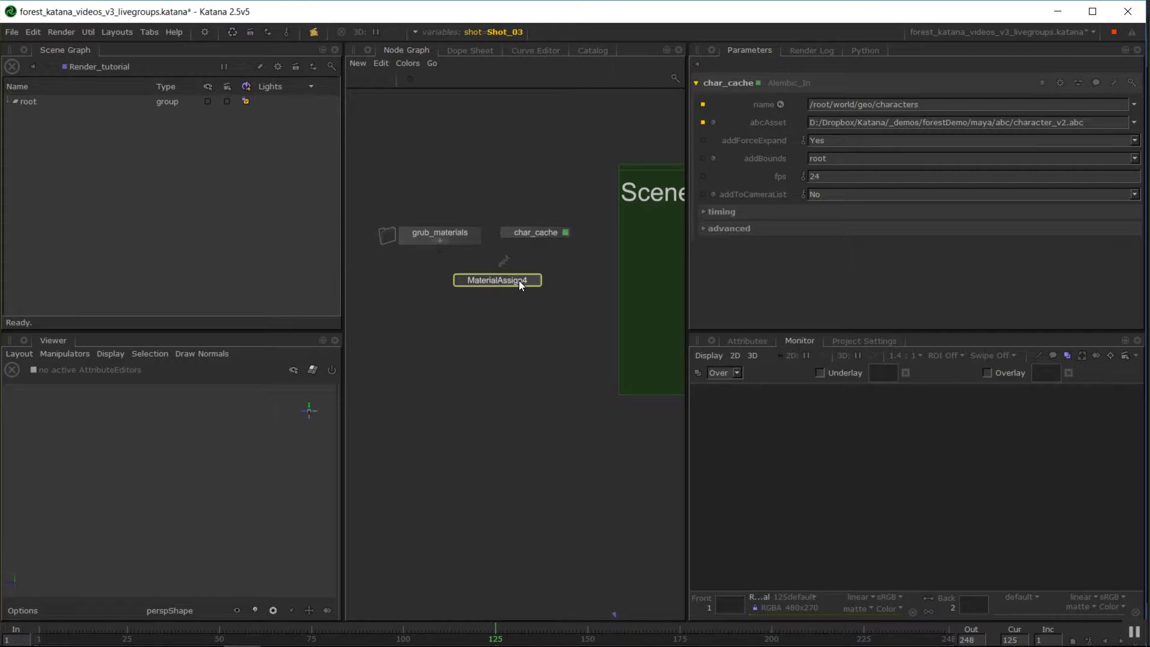
Open the new MaterialAssign node's parameters and rename the node char_ma.
key(e)
double_click(735, 83)
text(cha)
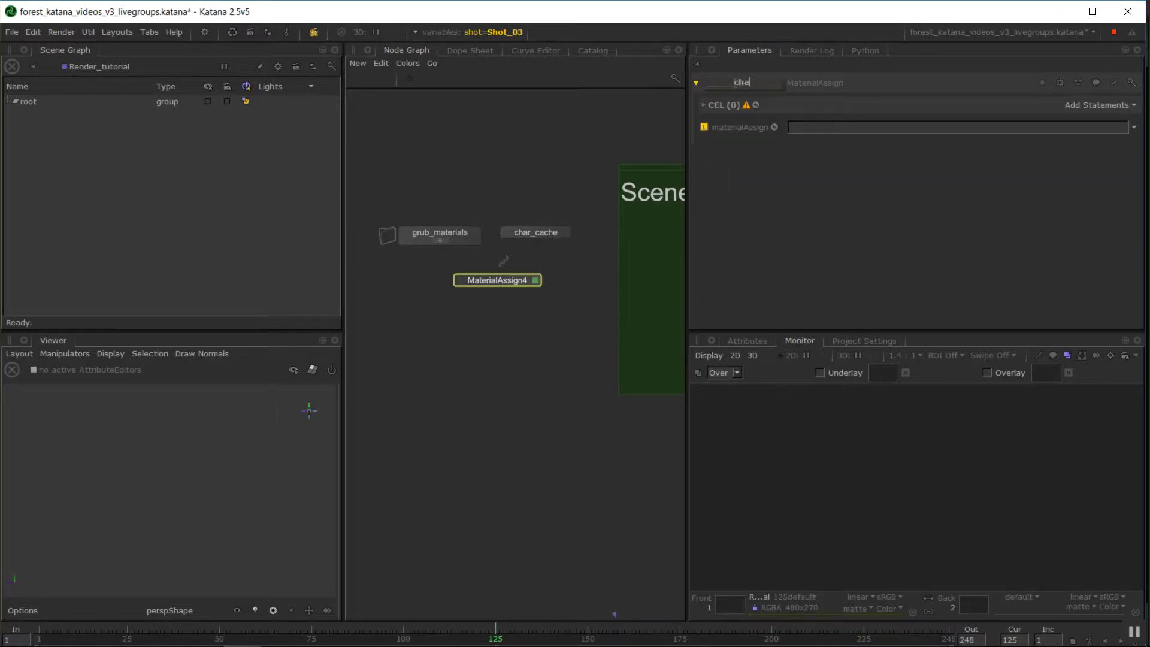
text(r_ma)
key(Return)
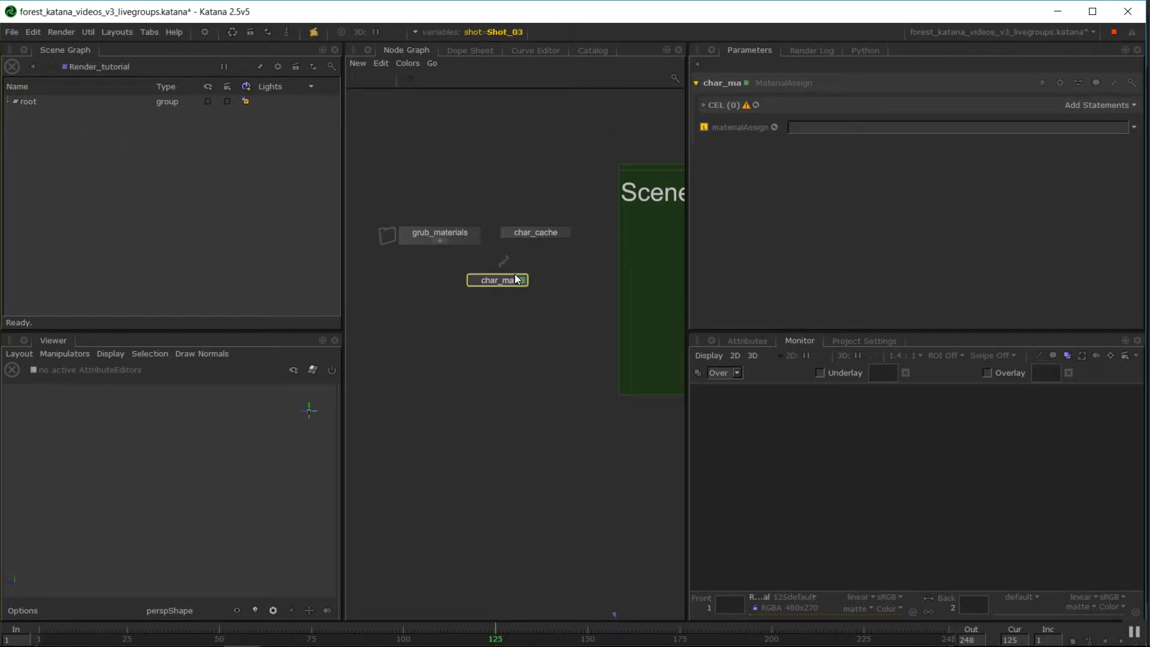
Merge the grub_materials and char_cache nodes and connect the merged output to the input of char_ma placed below.
drag(513, 280, 495, 405)
drag(418, 158, 570, 292)
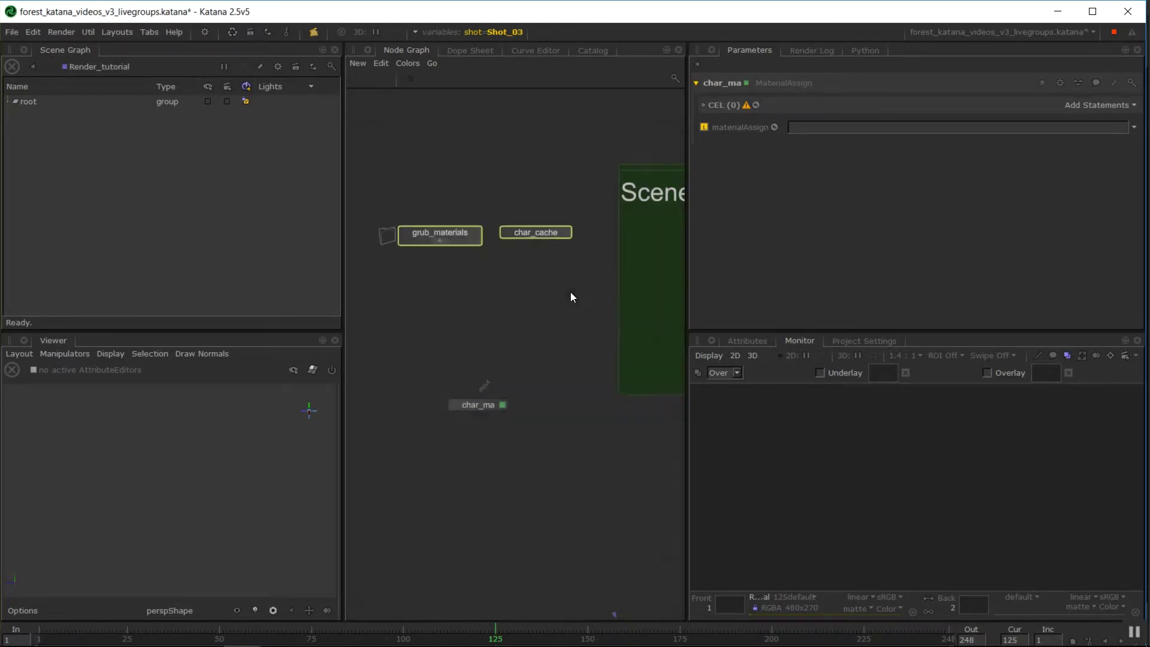
key(m)
drag(486, 406, 504, 365)
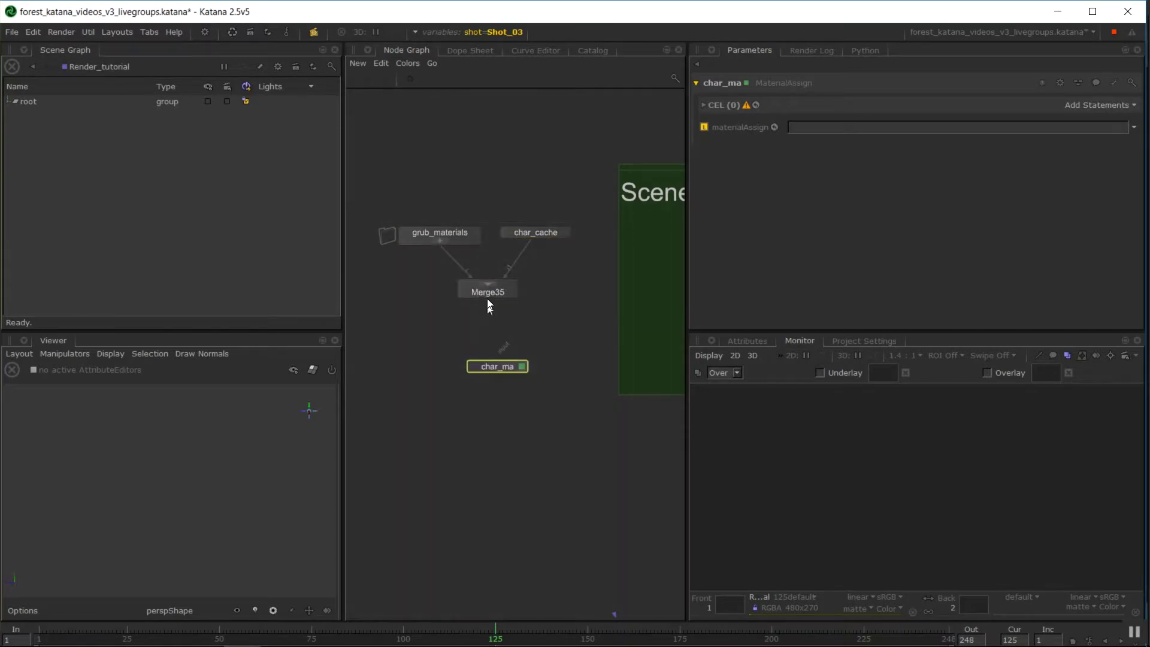
drag(482, 297, 498, 363)
Group the grub_materials, char_cache, merge and char_ma nodes into one group node and reposition it.
drag(378, 135, 605, 453)
key(g)
key(ctrl+g)
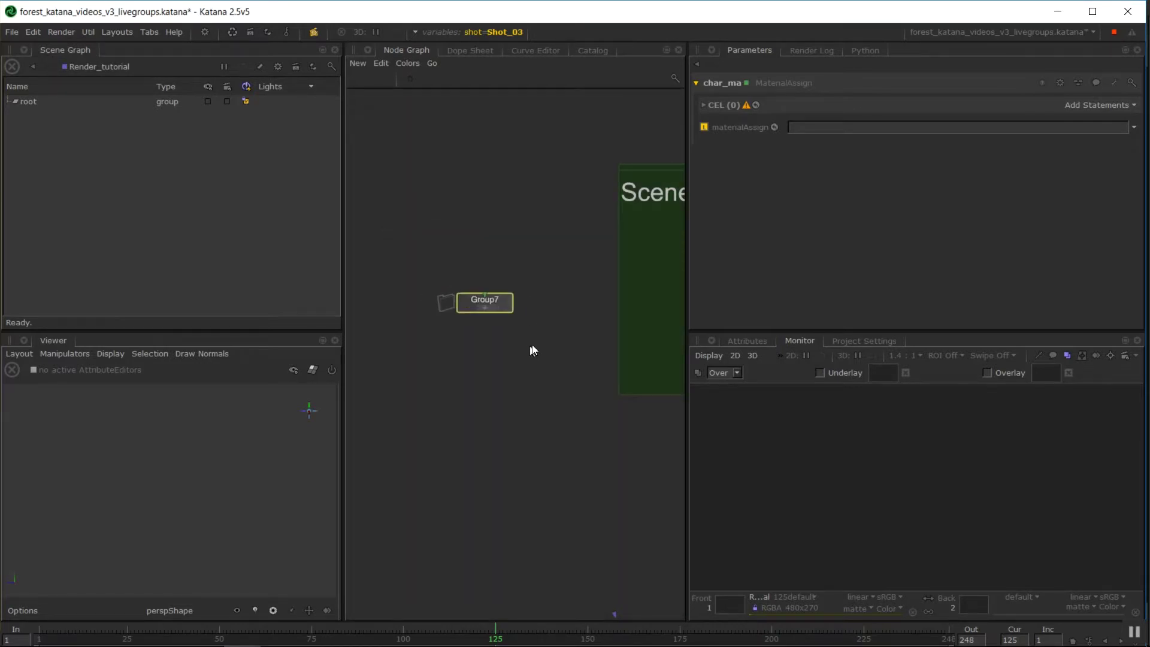
scroll(516, 303, up, 3)
drag(488, 298, 520, 220)
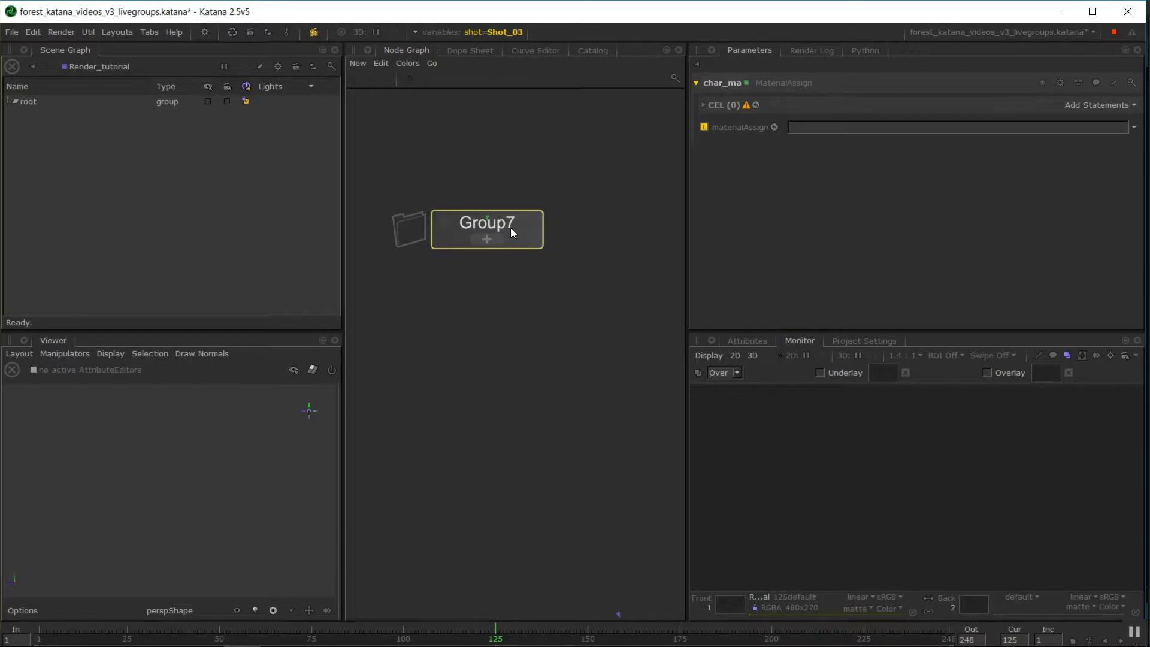
Open the new group's parameters and rename the group character_grp.
click(529, 222)
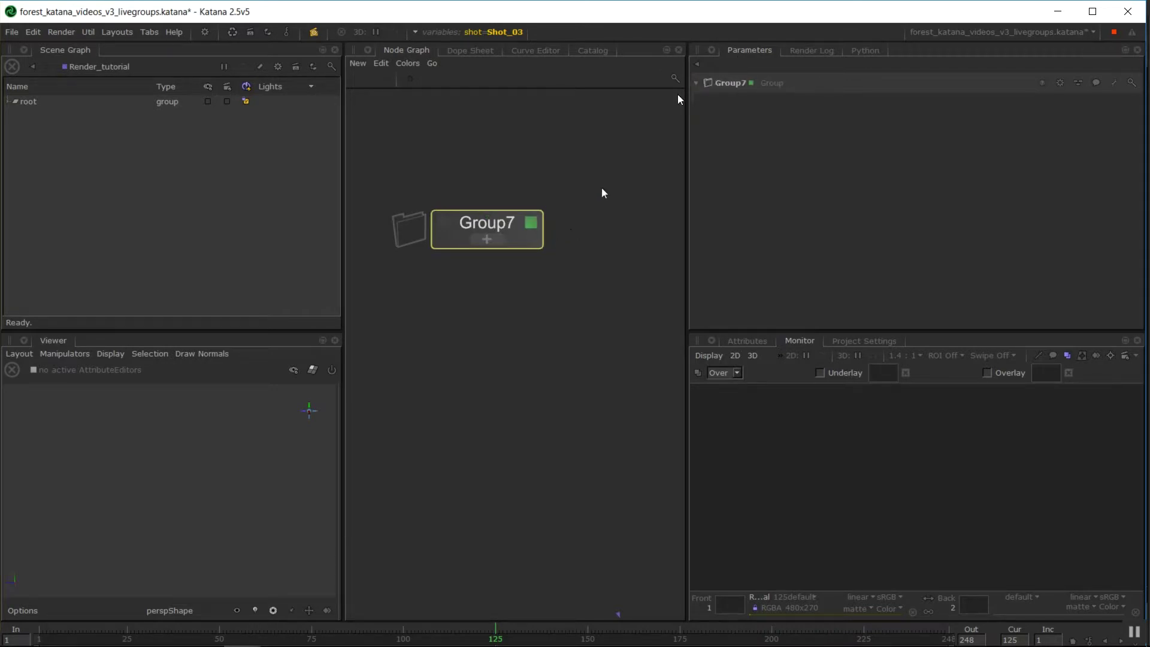
double_click(743, 83)
text(characte)
text(_l)
text(grp)
key(Return)
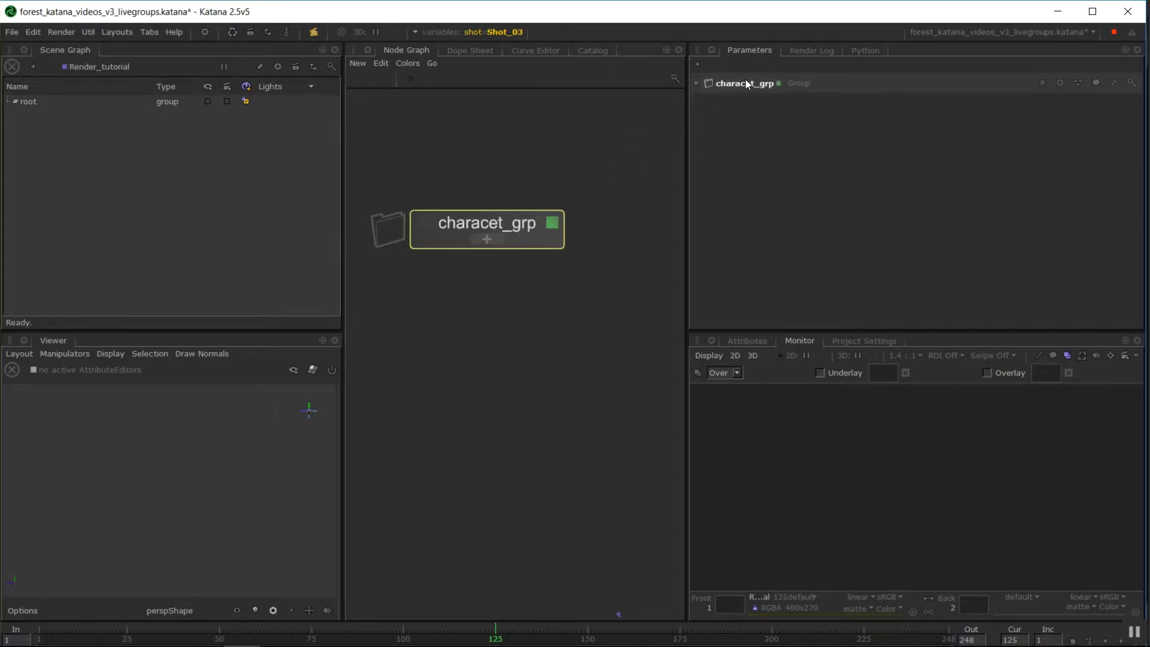
click(746, 82)
key(BackSpace)
text(er)
key(Return)
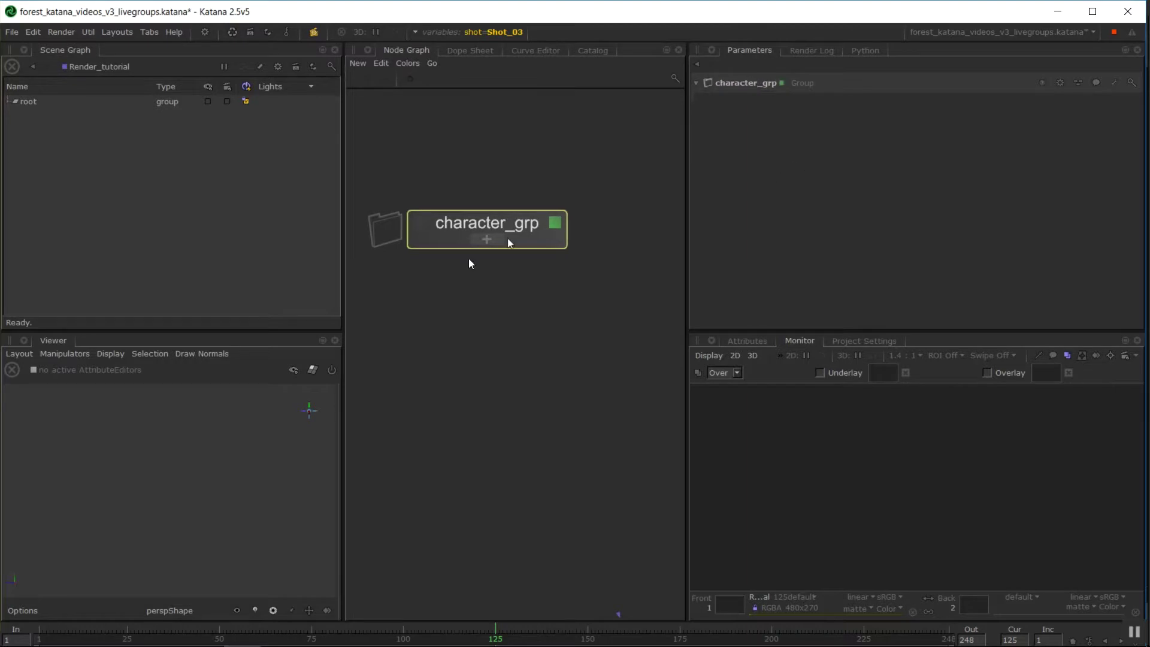
Convert the character_grp group into a LiveGroup and keep it selected.
right_click(509, 226)
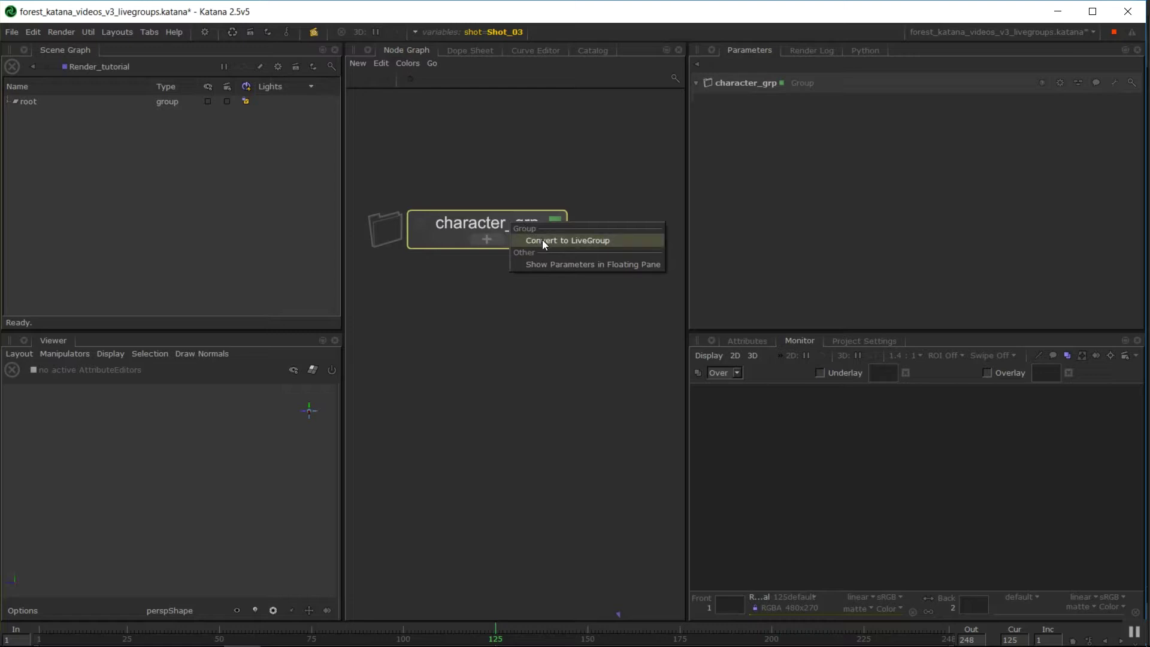
click(541, 240)
click(414, 295)
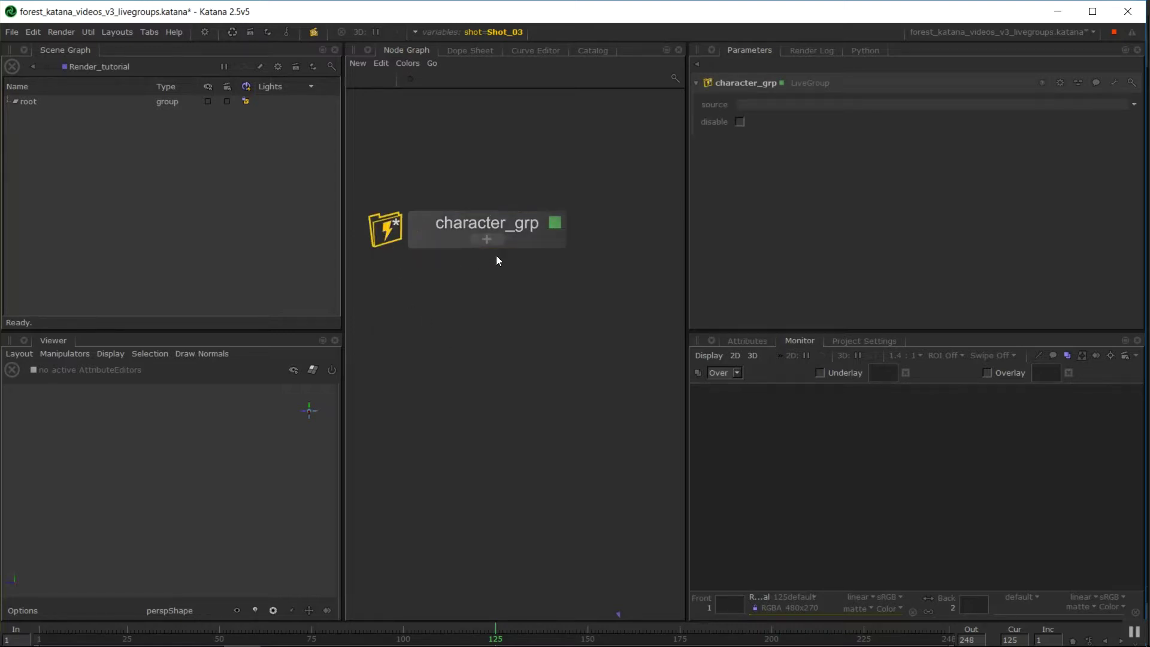
right_click(526, 228)
click(497, 223)
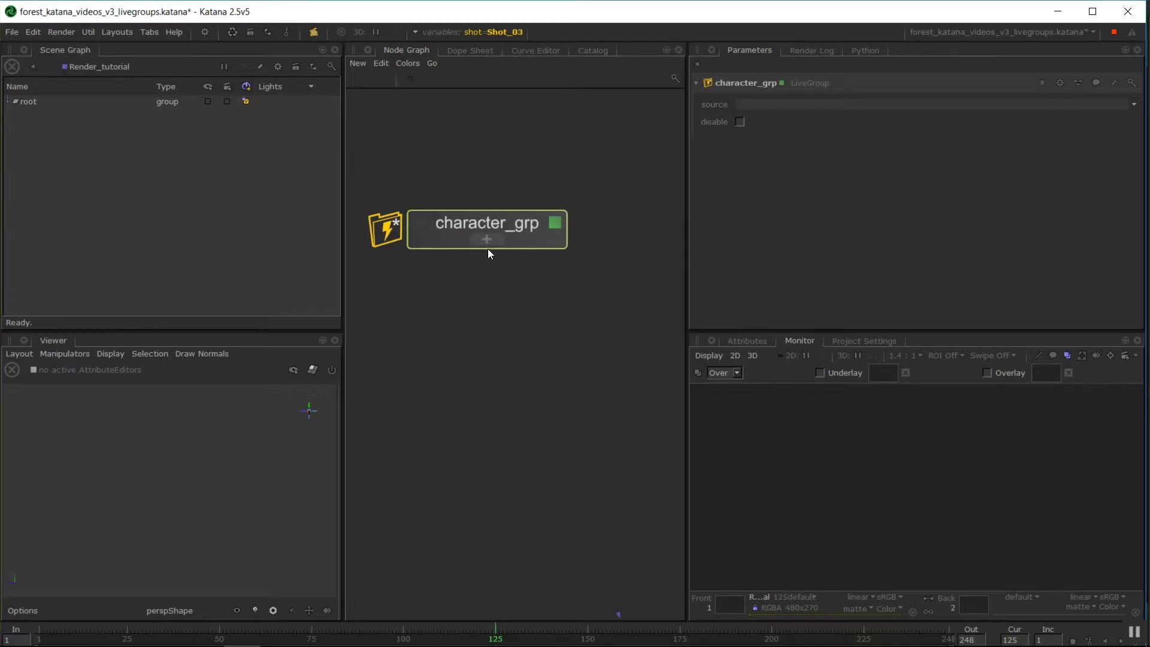
Expand character_grp, move its merge node slightly lower between the two inputs and char_ma, and collapse the group again.
click(487, 242)
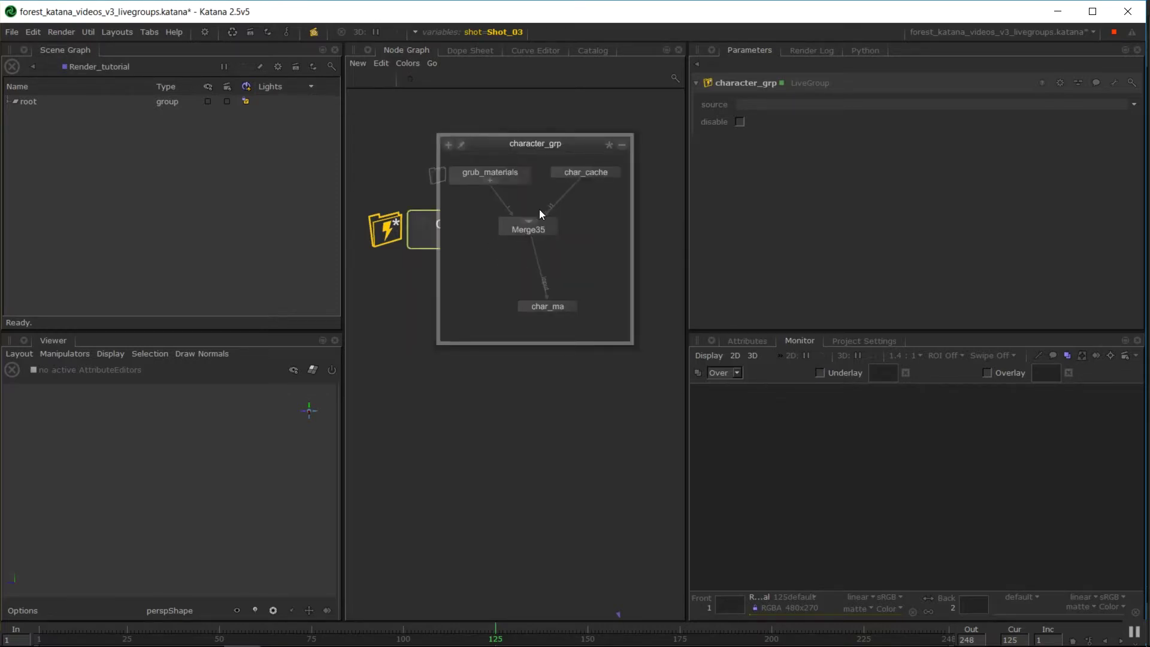
drag(538, 229, 548, 238)
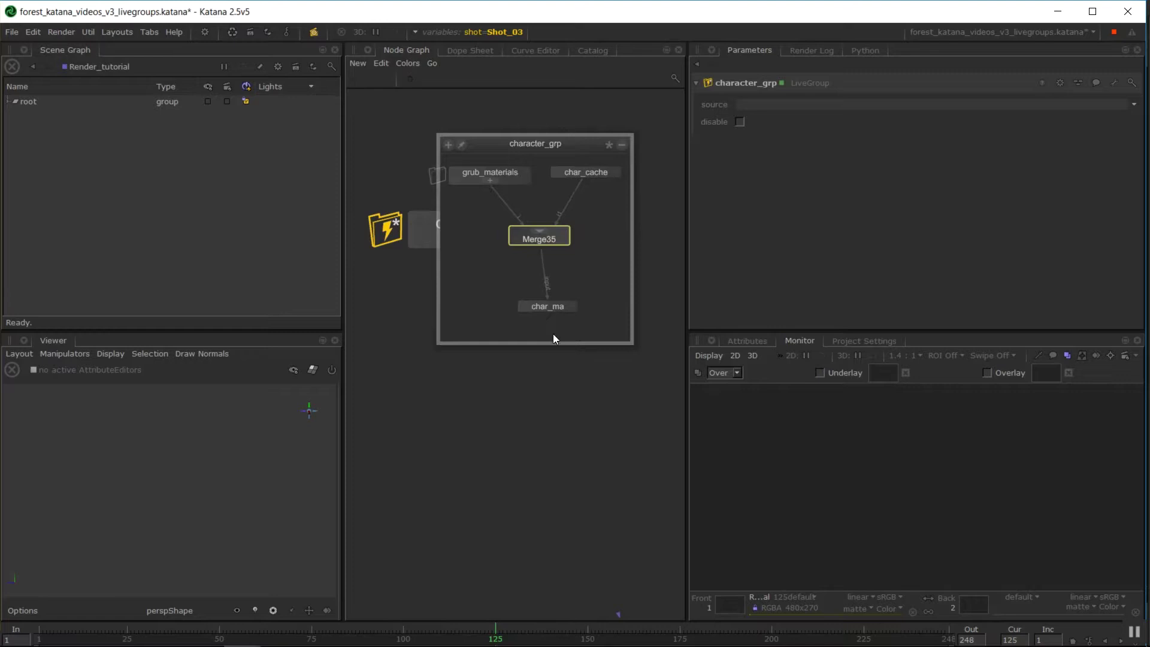
click(621, 145)
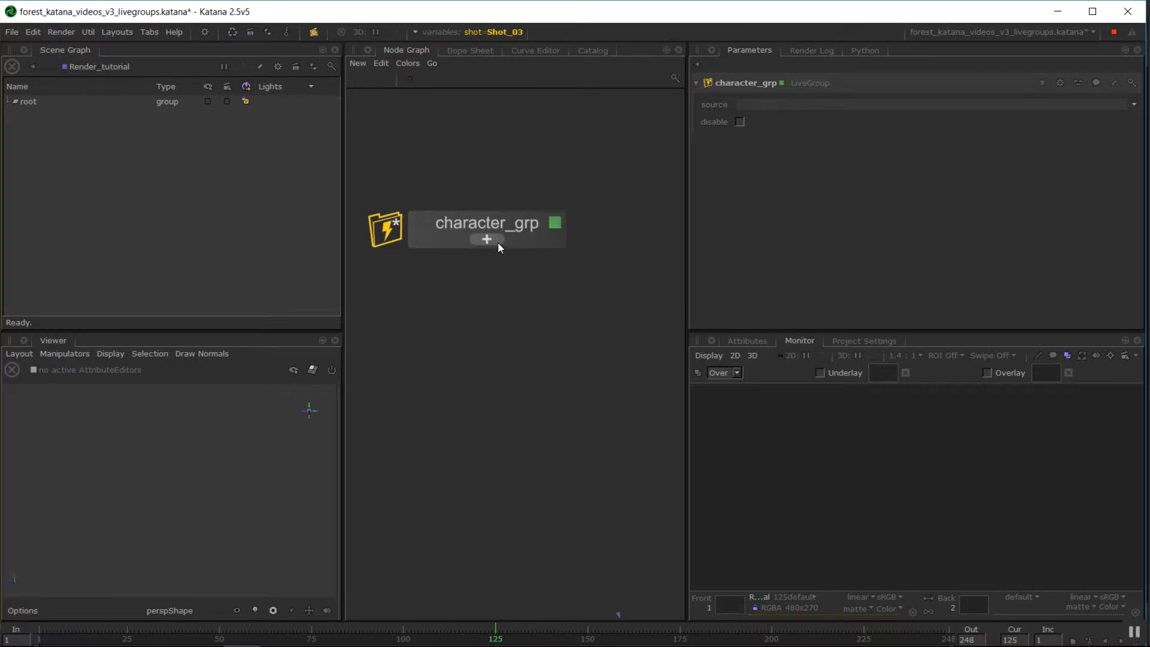
click(486, 240)
click(621, 145)
right_click(499, 220)
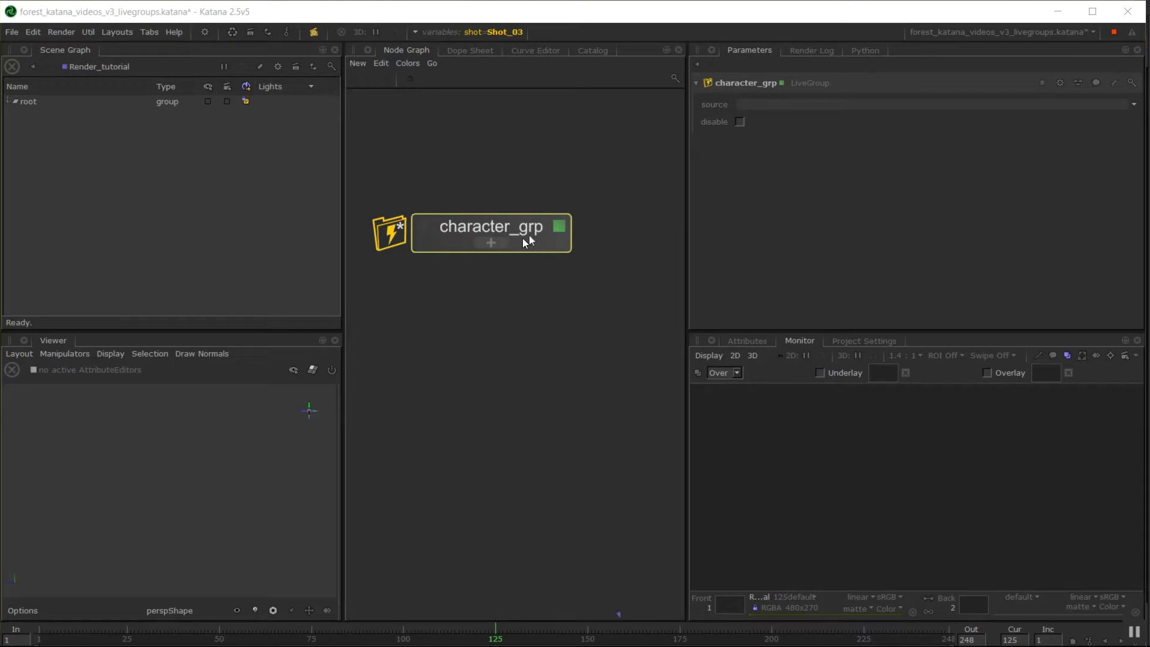
Connect the output of char_ma inside character_grp to the Merge17 node in the Scene In section and collapse the group.
click(490, 242)
click(548, 313)
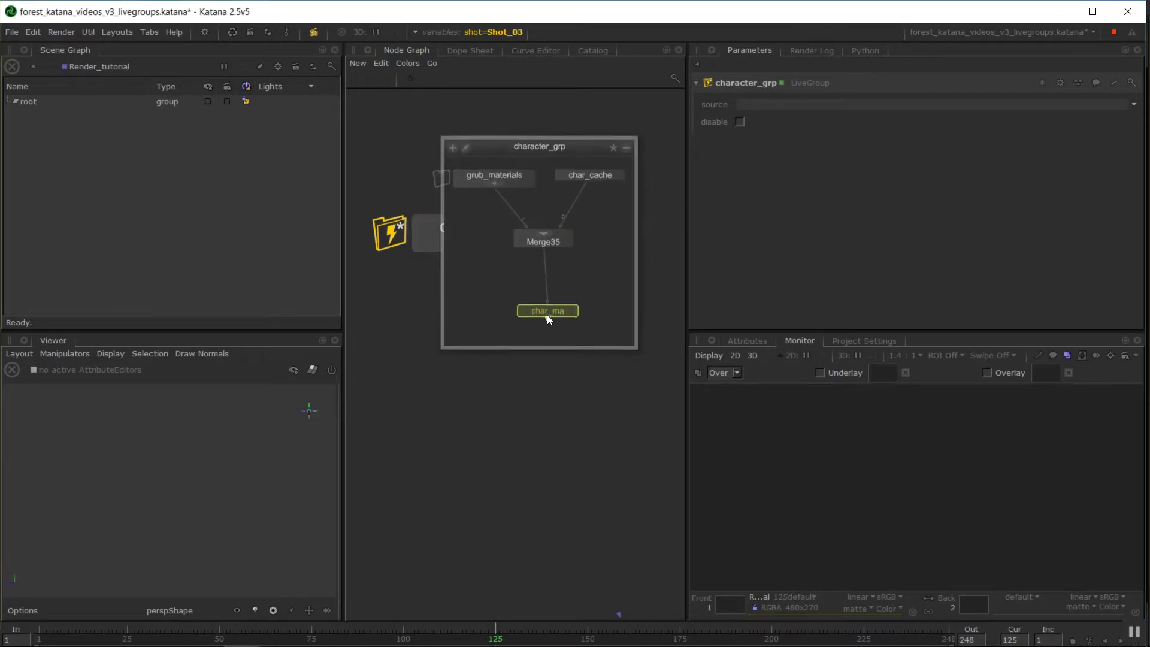
click(546, 318)
middle_drag(623, 420, 249, 326)
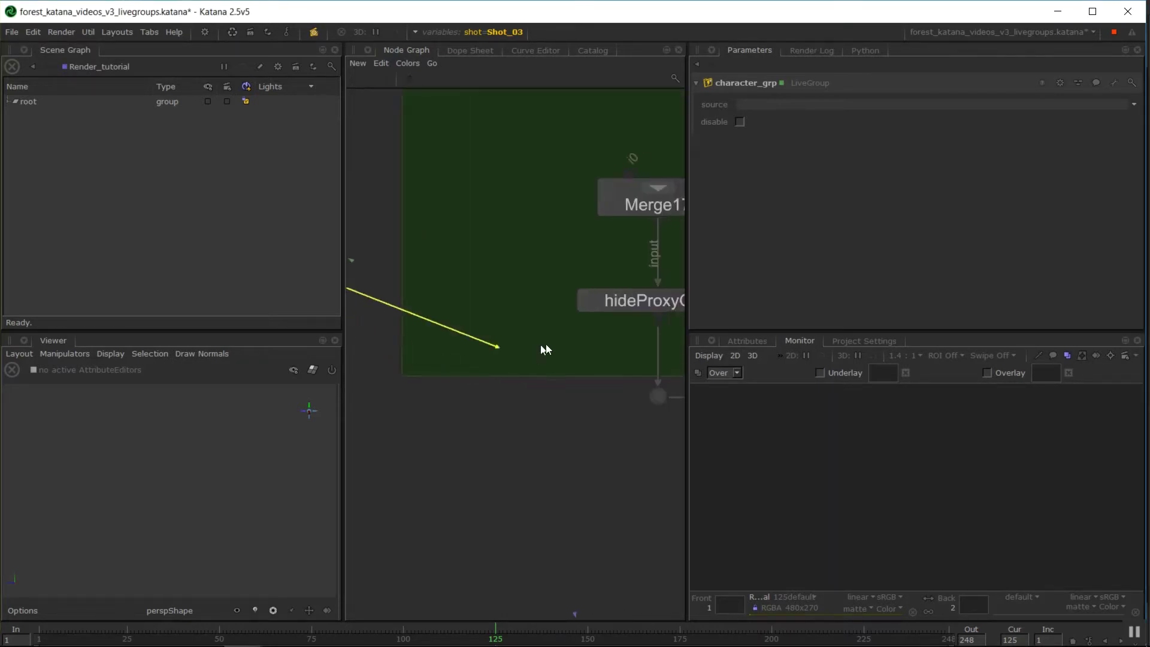
middle_drag(597, 366, 575, 438)
click(602, 245)
middle_drag(471, 220, 643, 299)
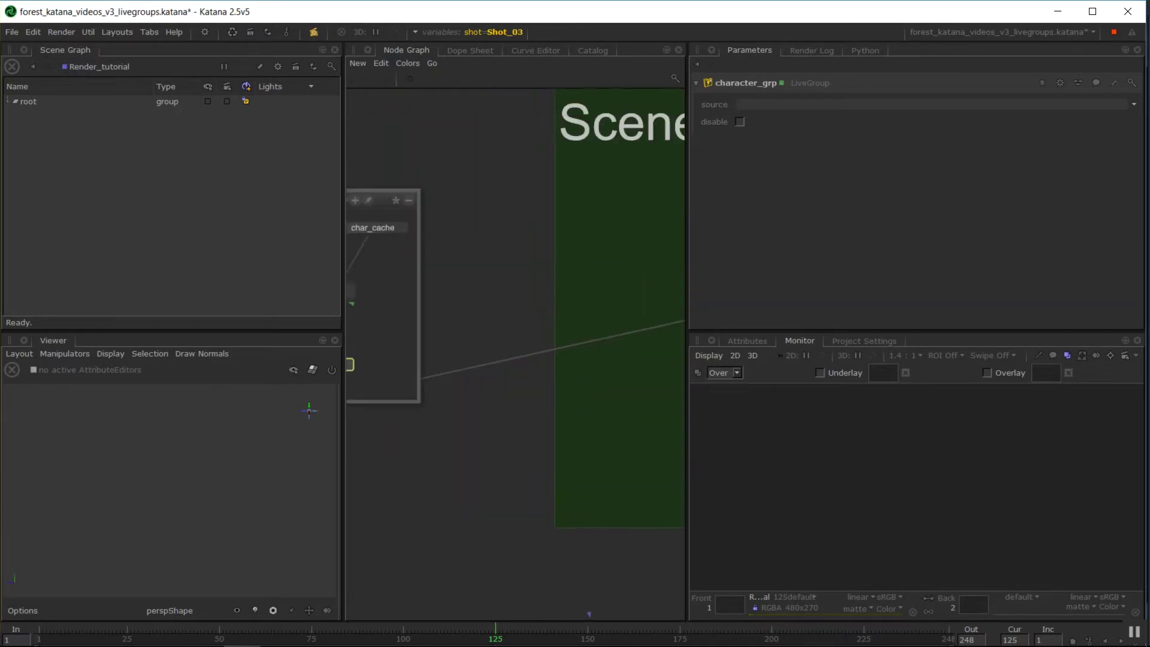
middle_drag(657, 354, 689, 365)
middle_drag(401, 382, 518, 395)
click(626, 217)
Publish the character_grp LiveGroup to the livegroups folder as grub_livegroup_v1 and check its source path.
right_click(511, 301)
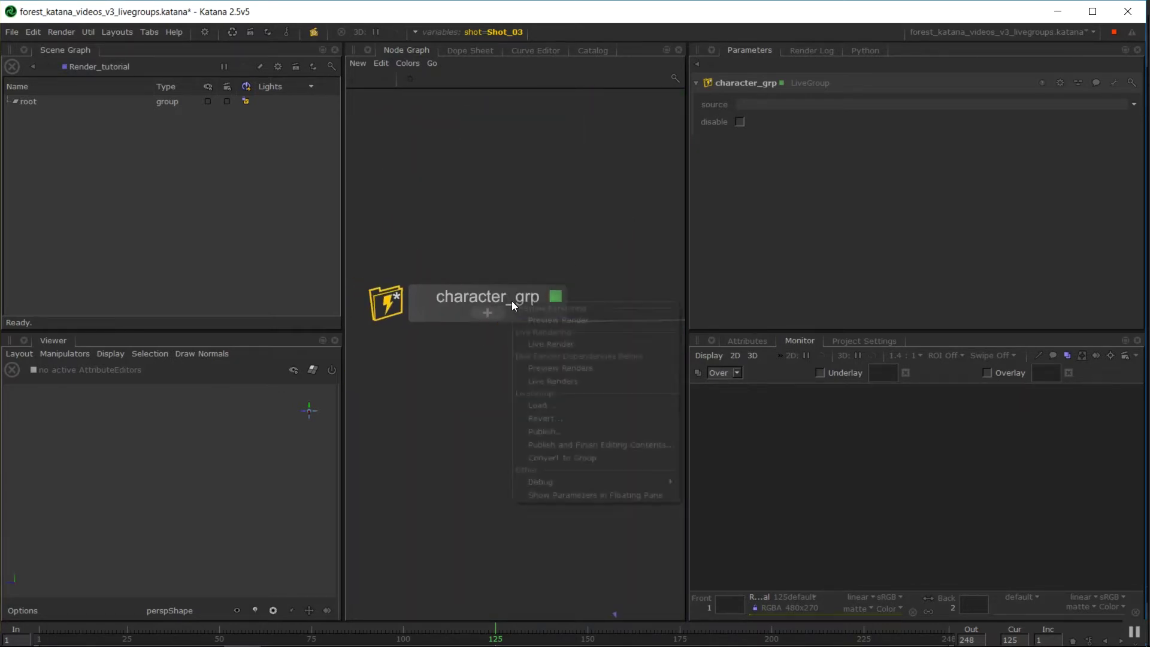
right_click(471, 295)
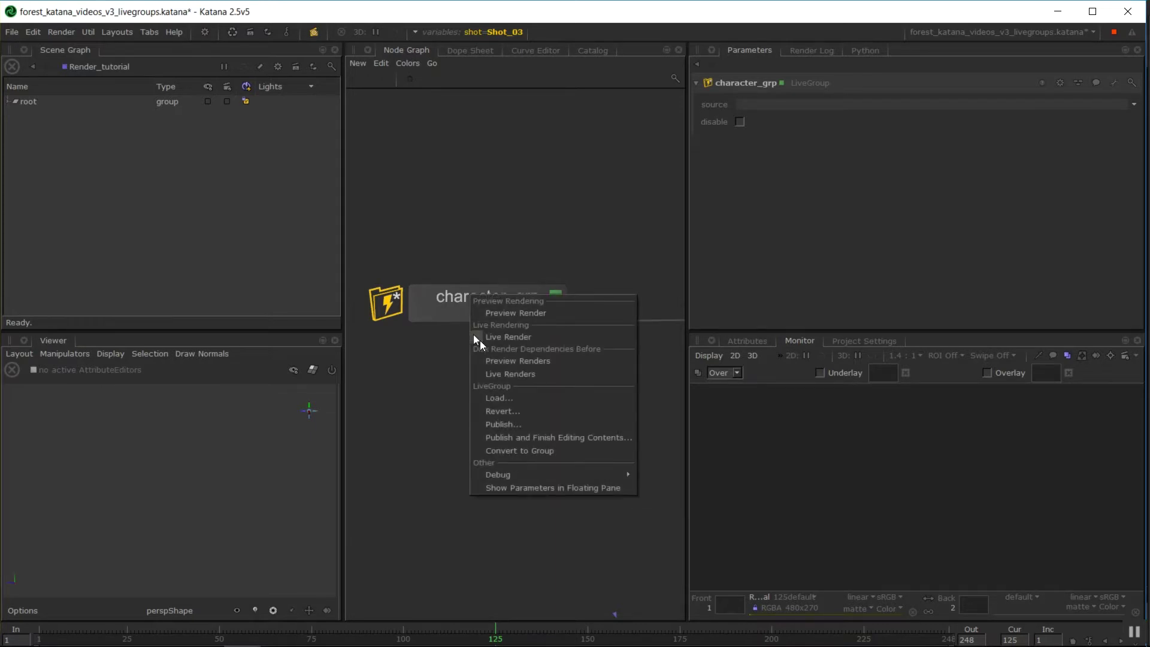
click(518, 426)
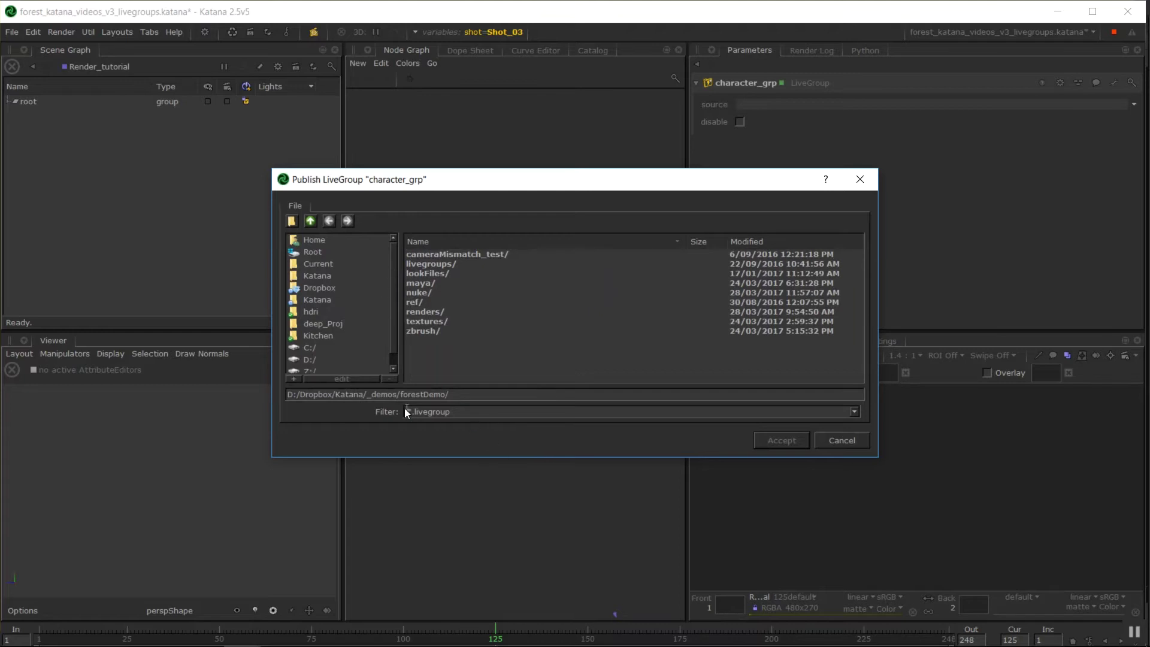
click(454, 266)
double_click(451, 265)
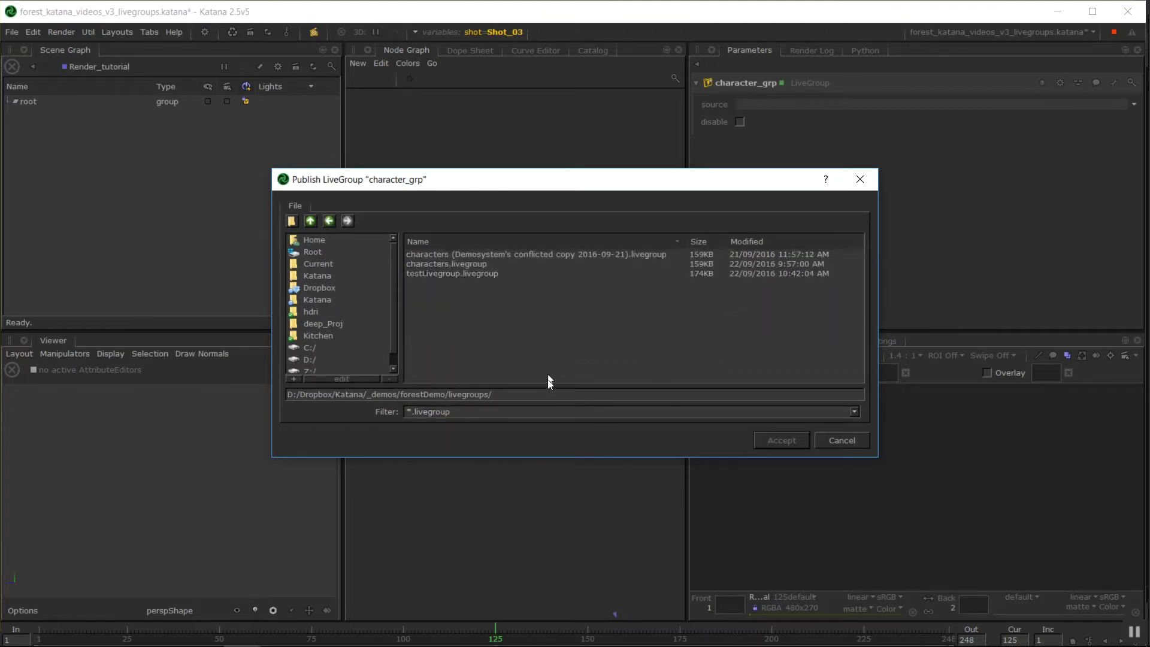
click(538, 394)
text(grub)
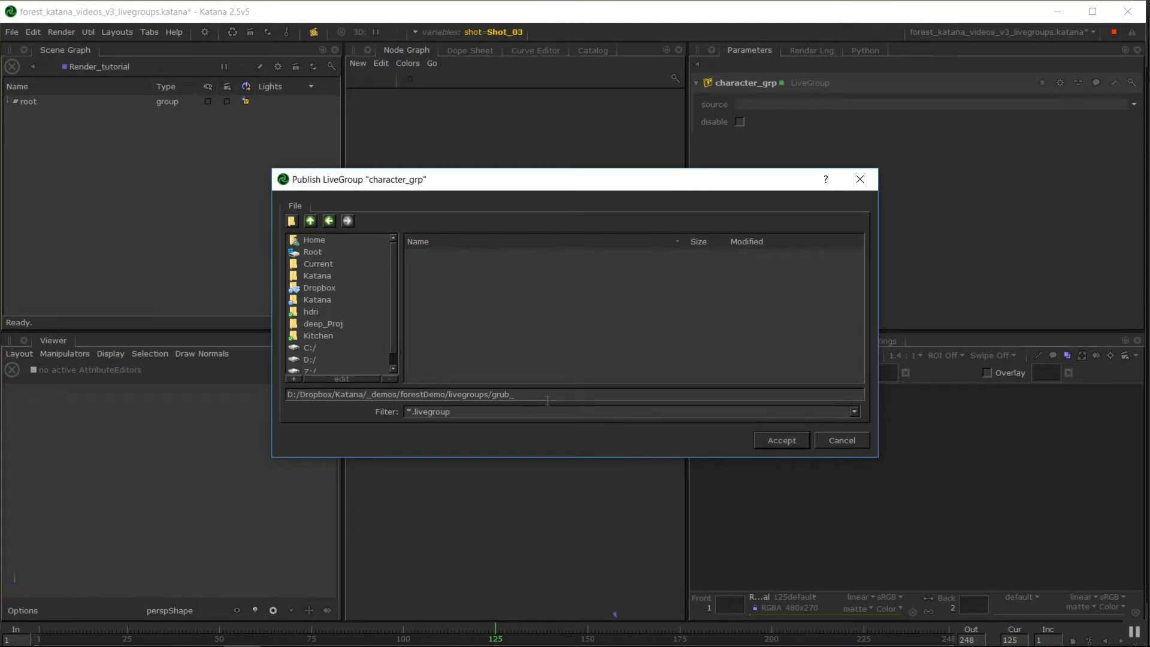
text(_livegroup_v1)
key(Return)
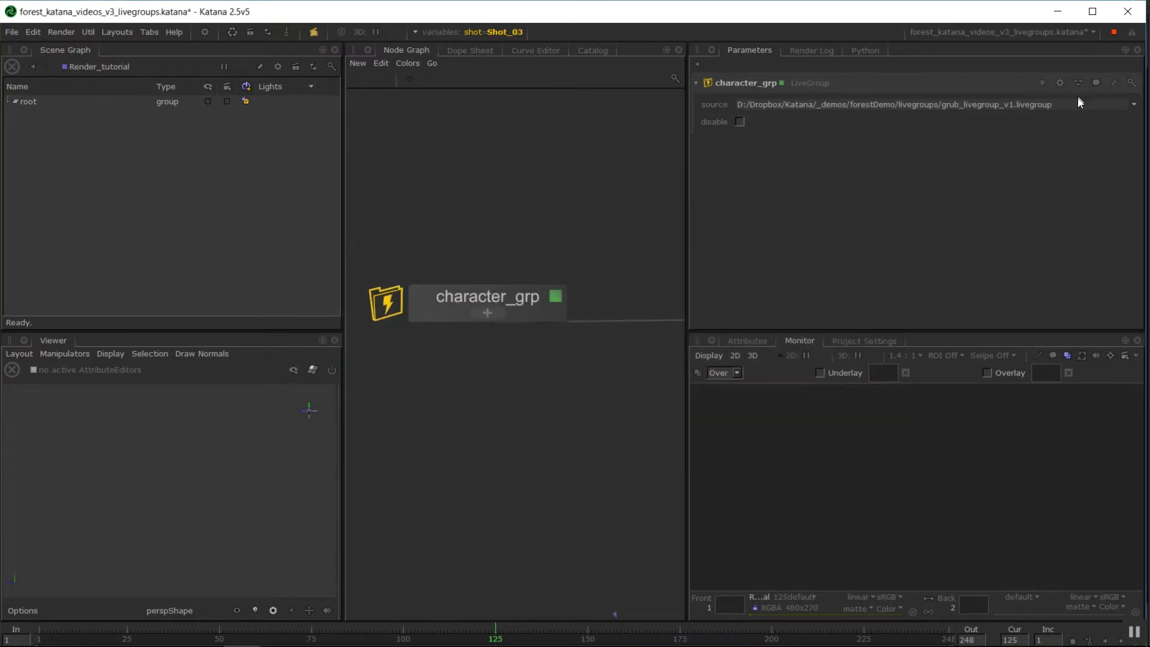
drag(1077, 100, 703, 99)
drag(1057, 103, 999, 114)
Publish and finish editing the contents of character_grp, overwriting grub_livegroup_v1.livegroup.
click(515, 302)
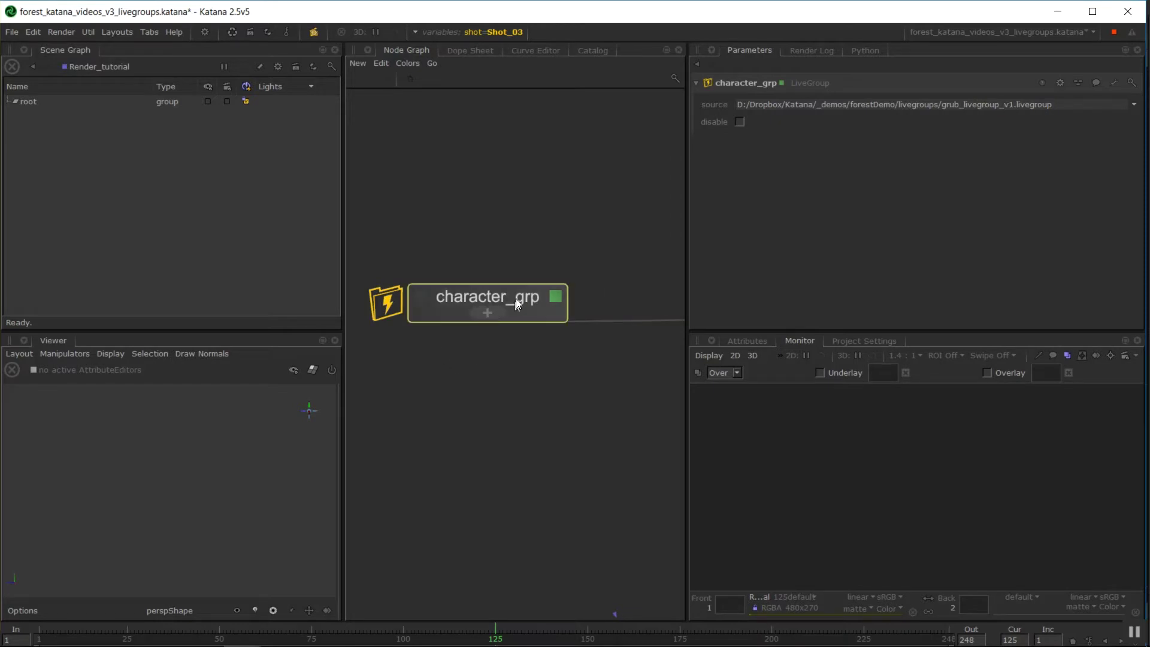
right_click(519, 301)
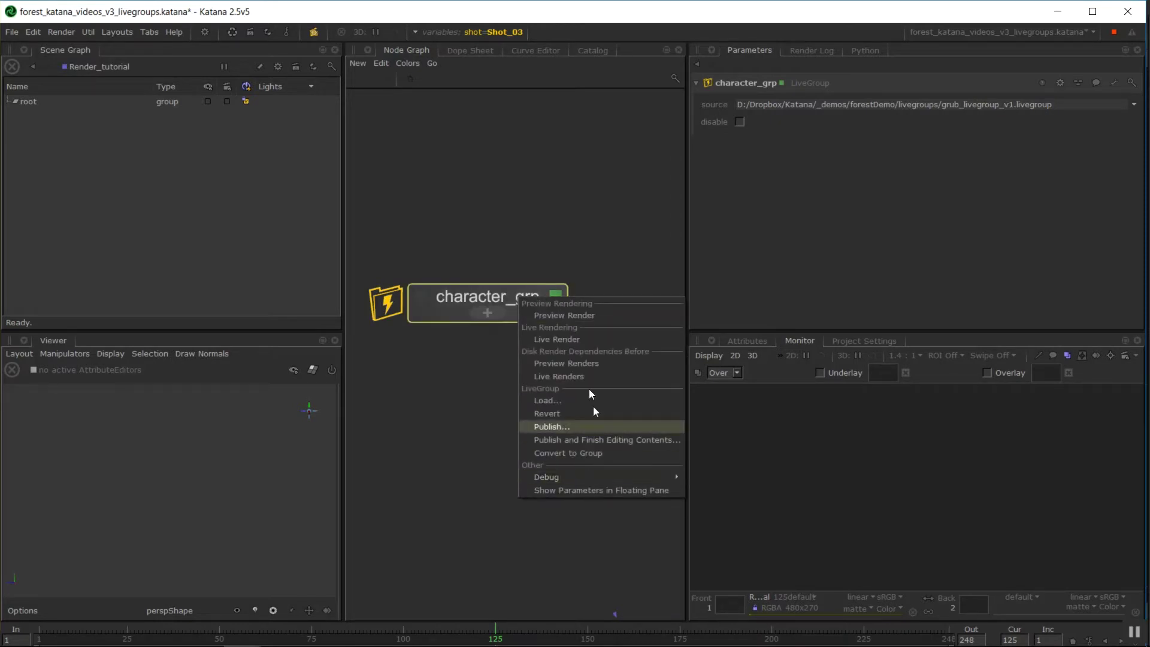
click(614, 440)
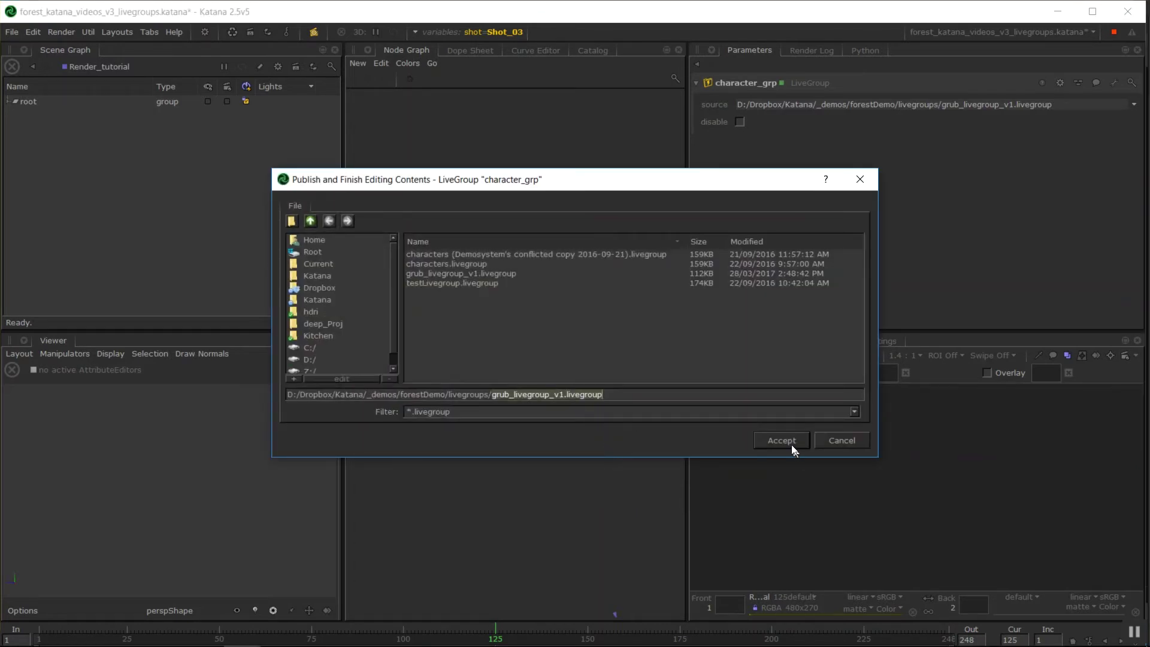
click(788, 438)
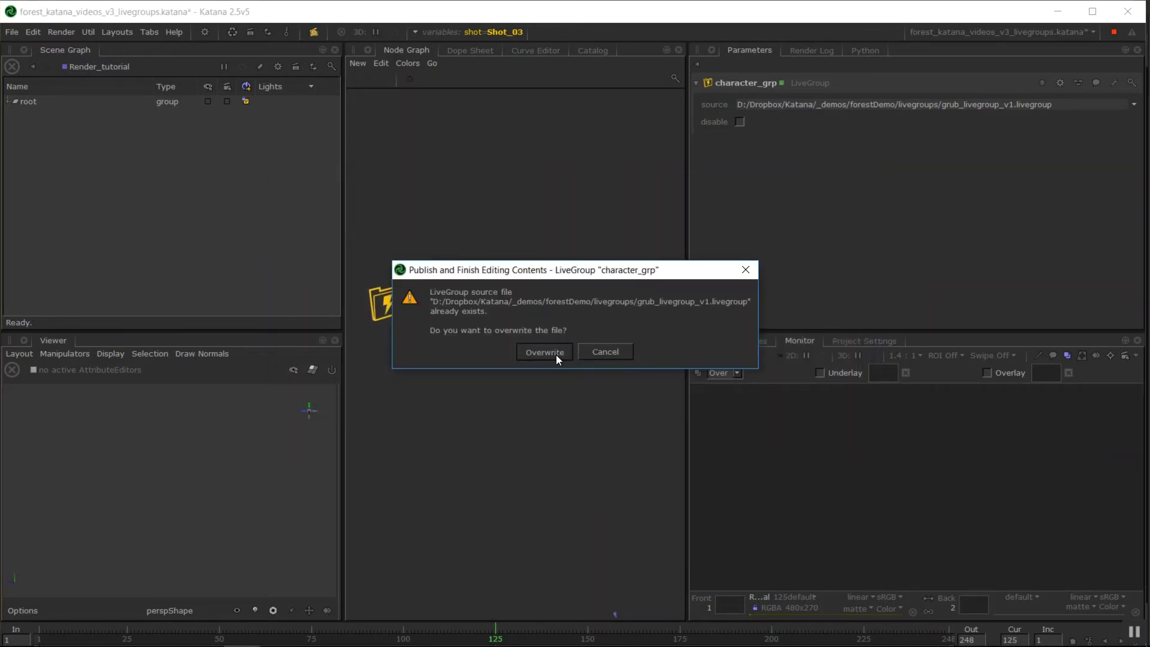
click(556, 355)
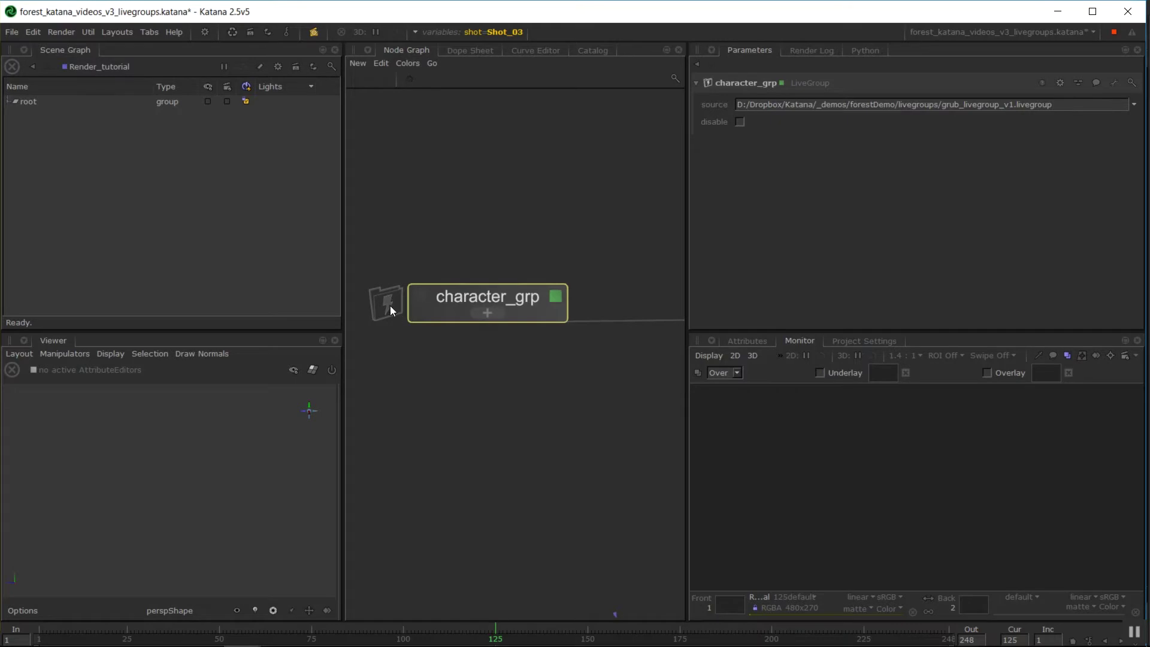
Expand character_grp, inspect the lock state of each node inside it, and collapse the group.
click(495, 316)
click(492, 249)
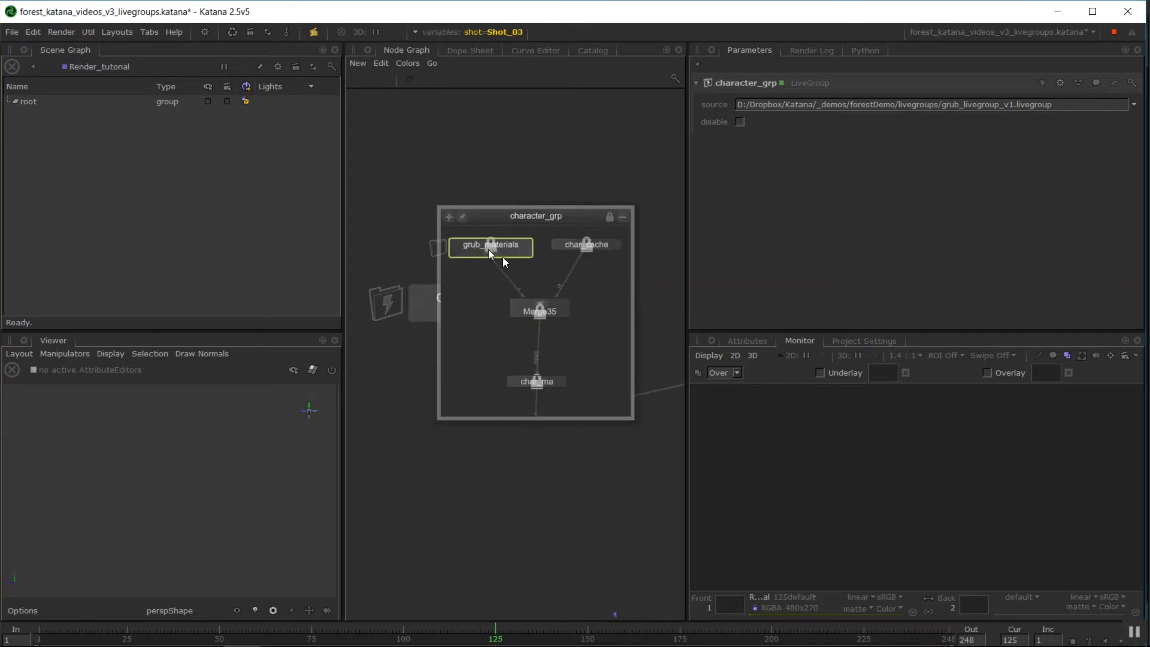
click(536, 313)
click(555, 380)
click(595, 243)
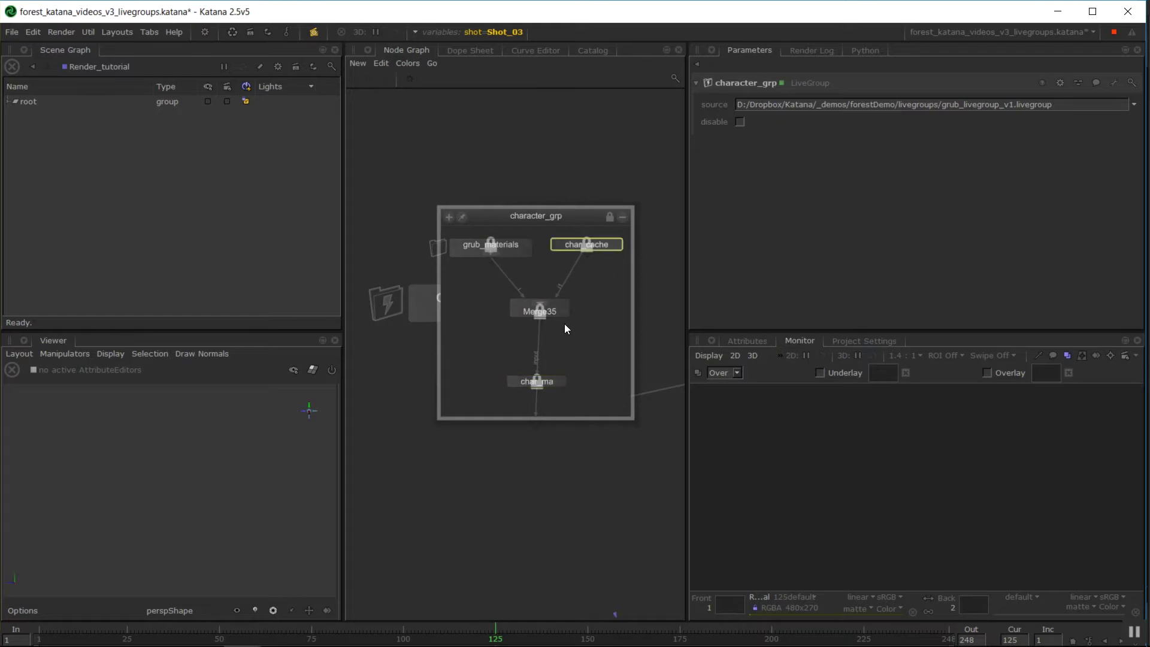
click(553, 309)
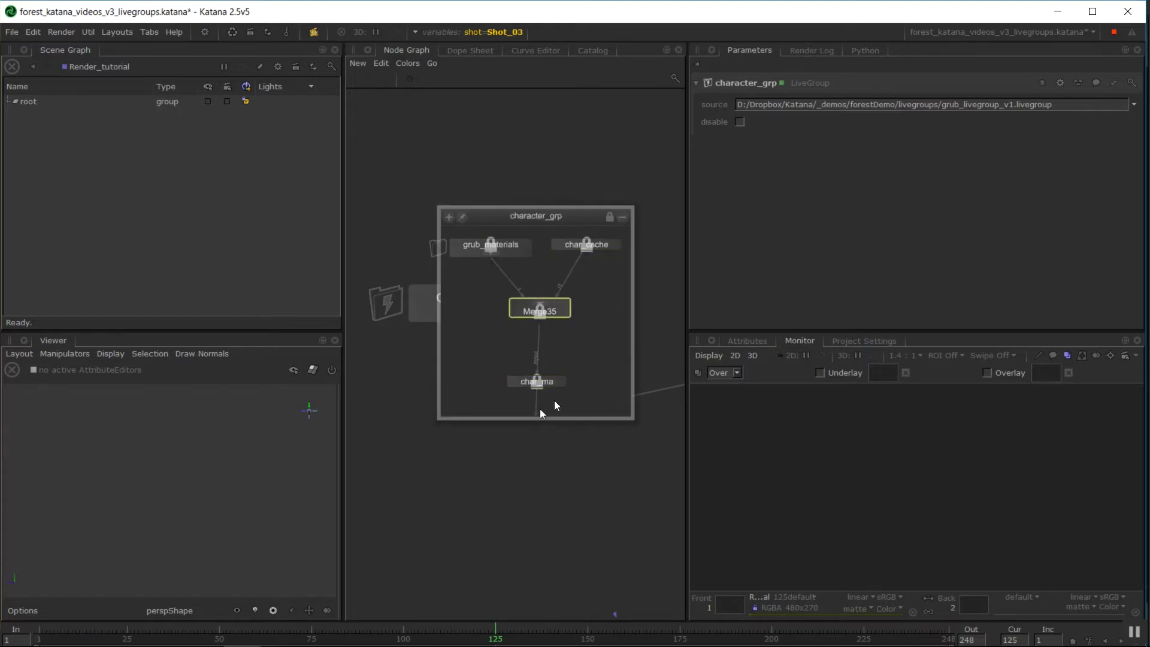
click(623, 217)
Expand the scene graph through world, geo, characters and grub, and view grubShape in the Viewer.
middle_drag(623, 218, 431, 139)
scroll(541, 354, down, 4)
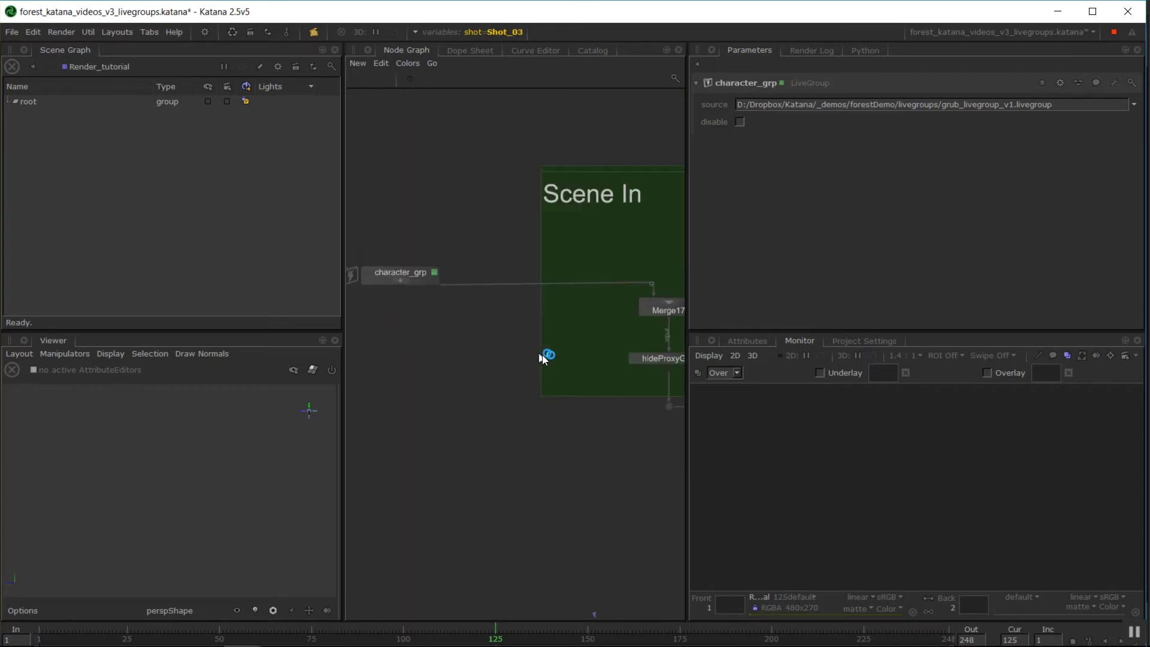
middle_drag(541, 354, 497, 351)
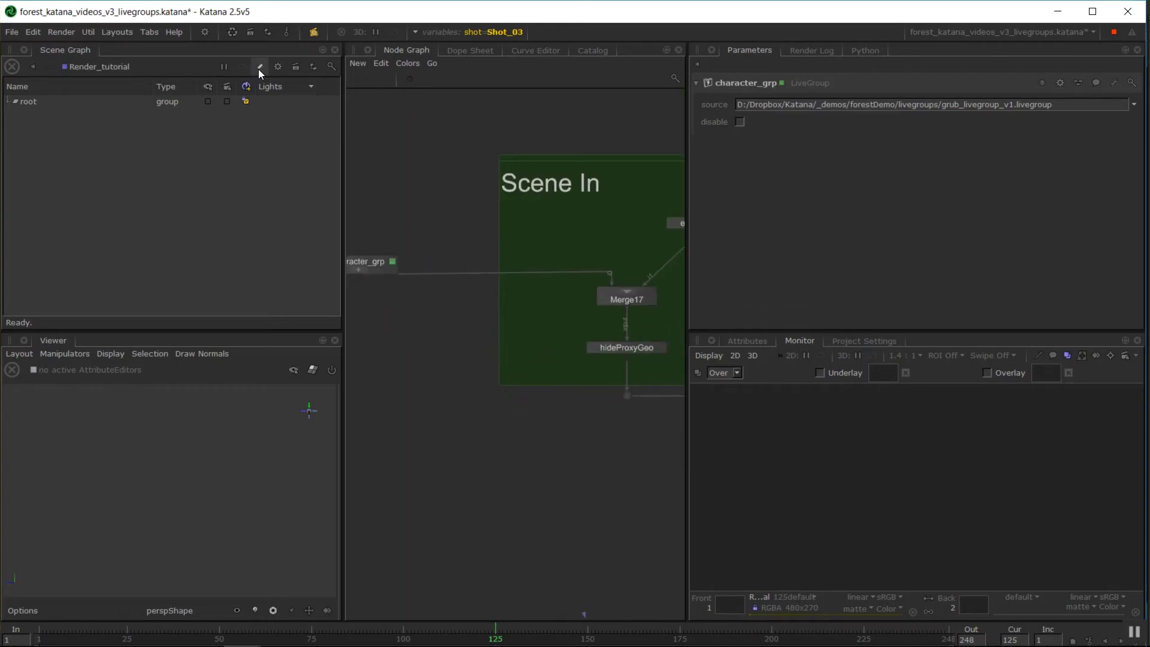
middle_drag(360, 268, 486, 297)
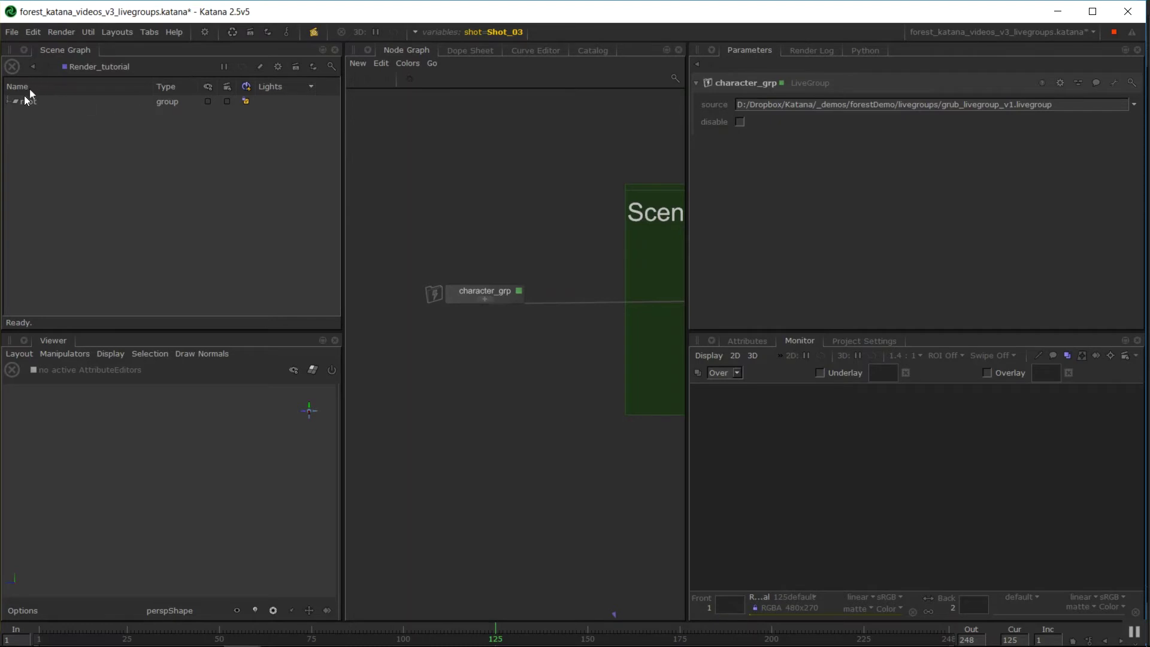
click(9, 102)
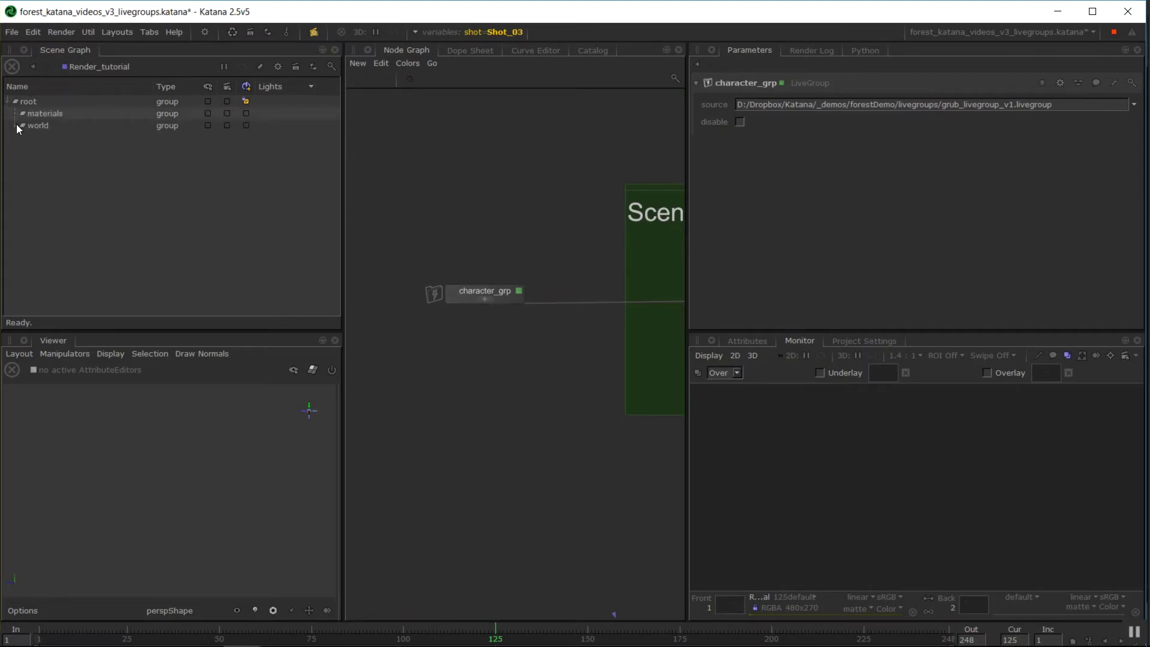
click(16, 125)
click(22, 138)
click(29, 150)
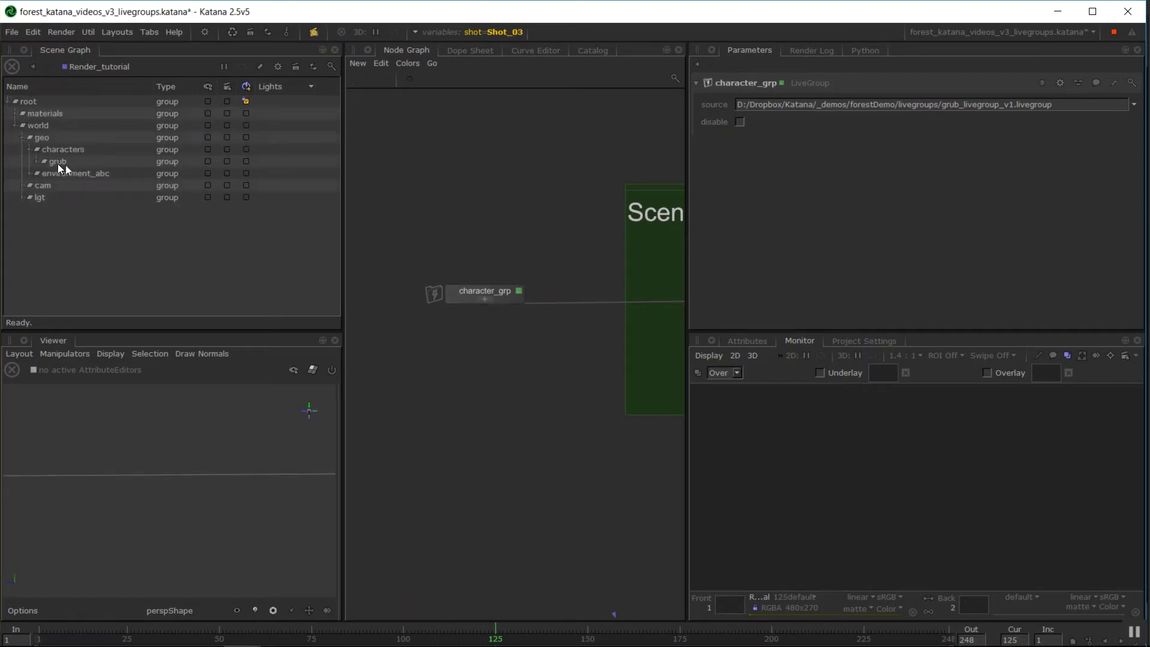
click(36, 162)
click(74, 174)
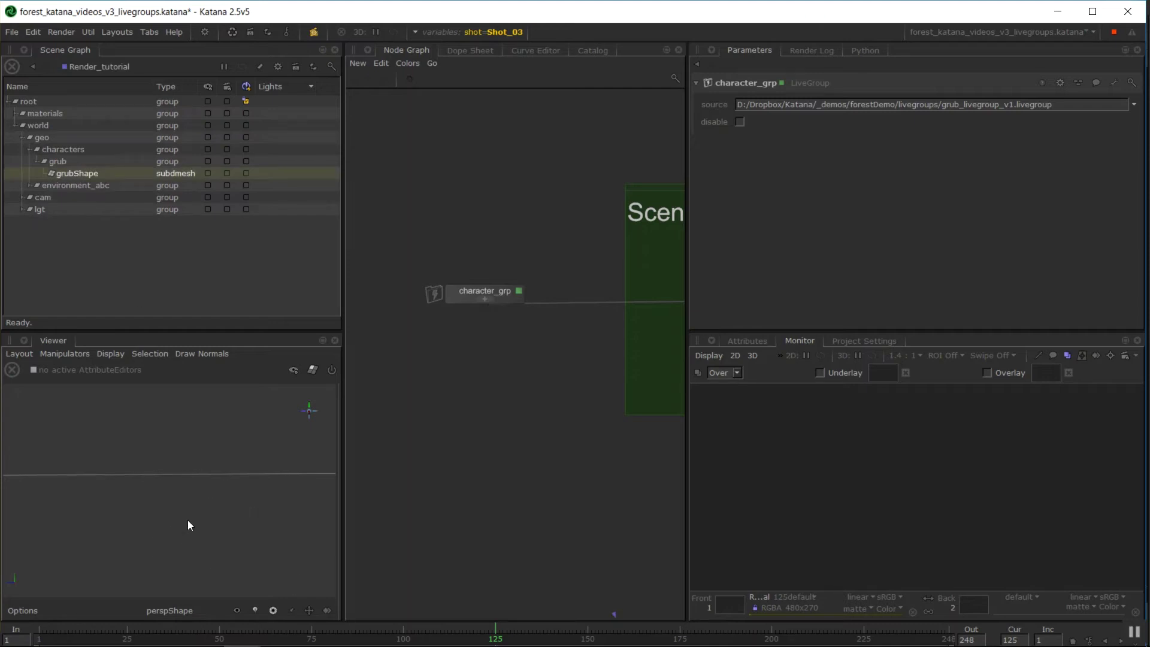
alt+middle_drag(223, 538, 199, 501)
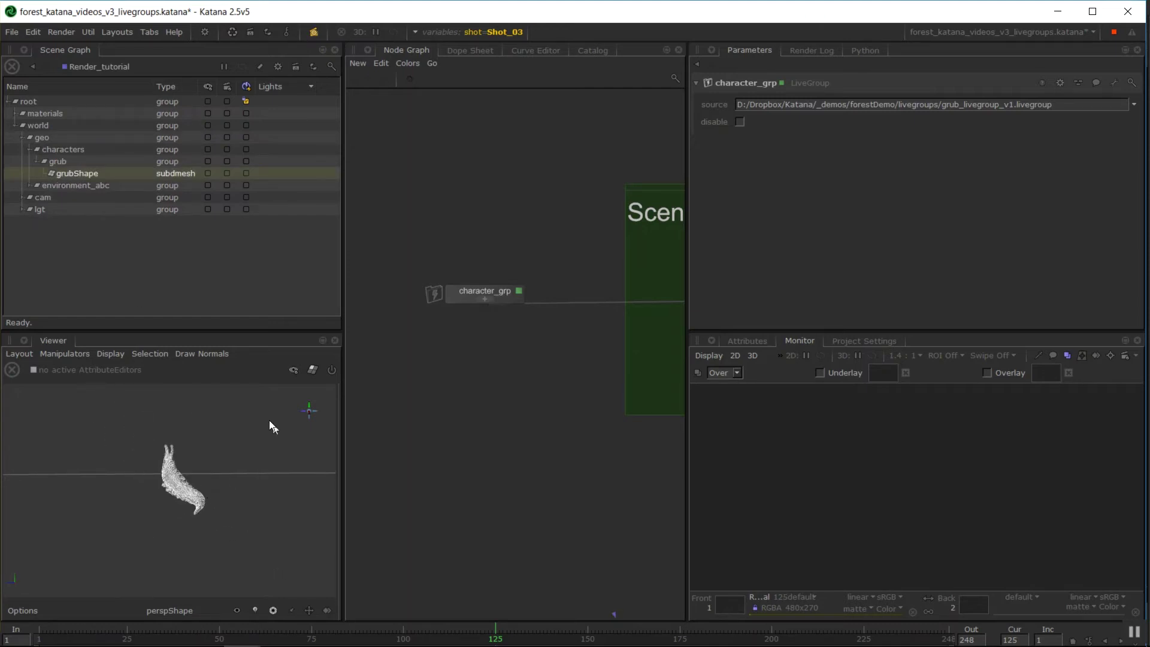
Make the contents of character_grp editable and review its LiveGroup publishing options without choosing one.
right_click(483, 289)
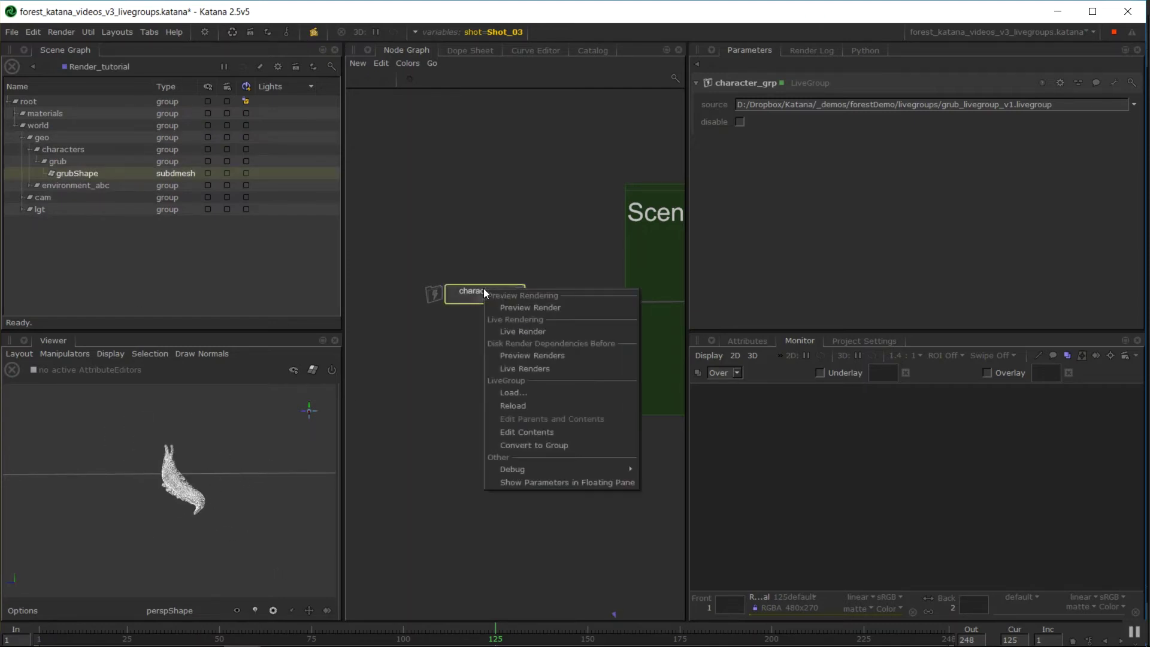
click(553, 433)
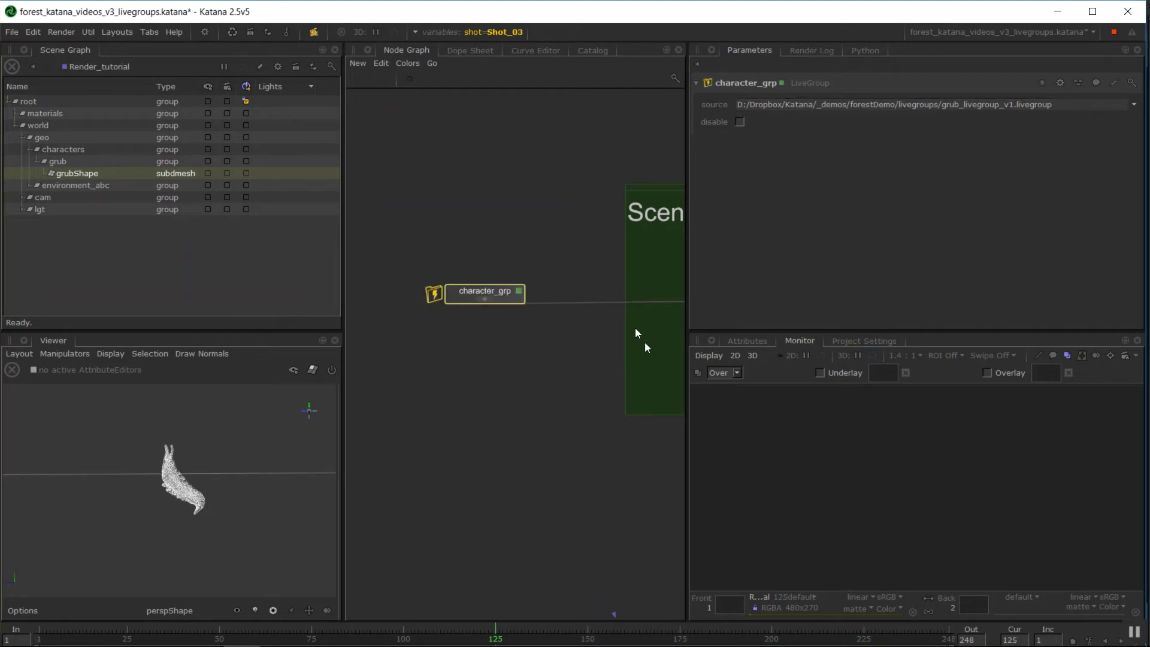
right_click(499, 291)
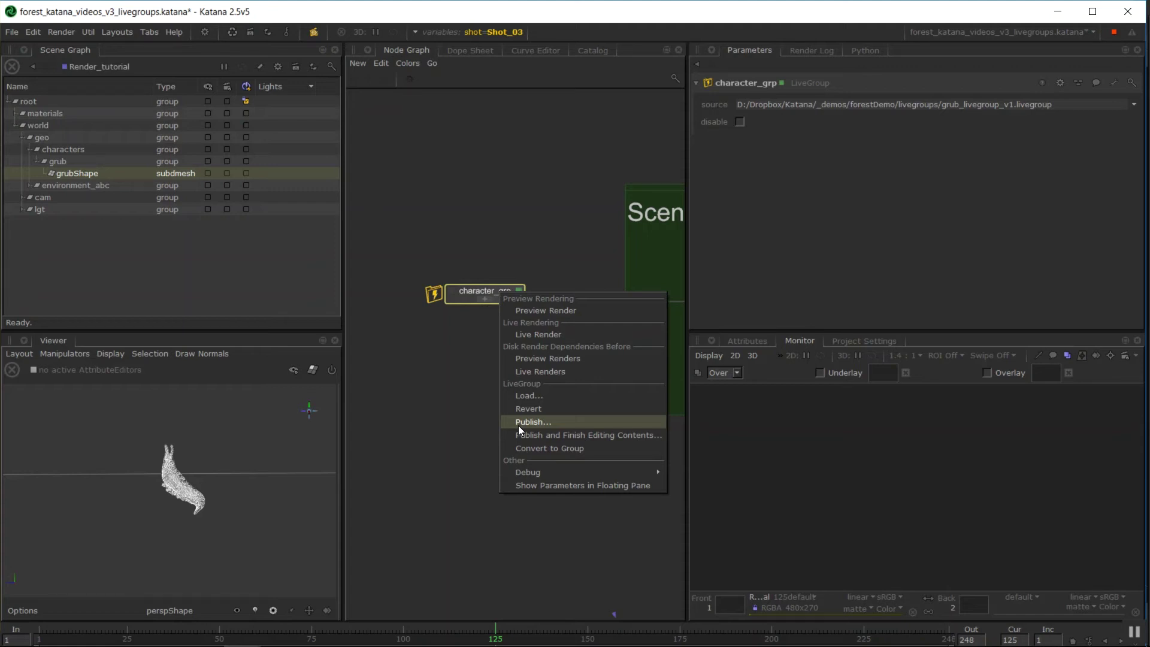
click(433, 185)
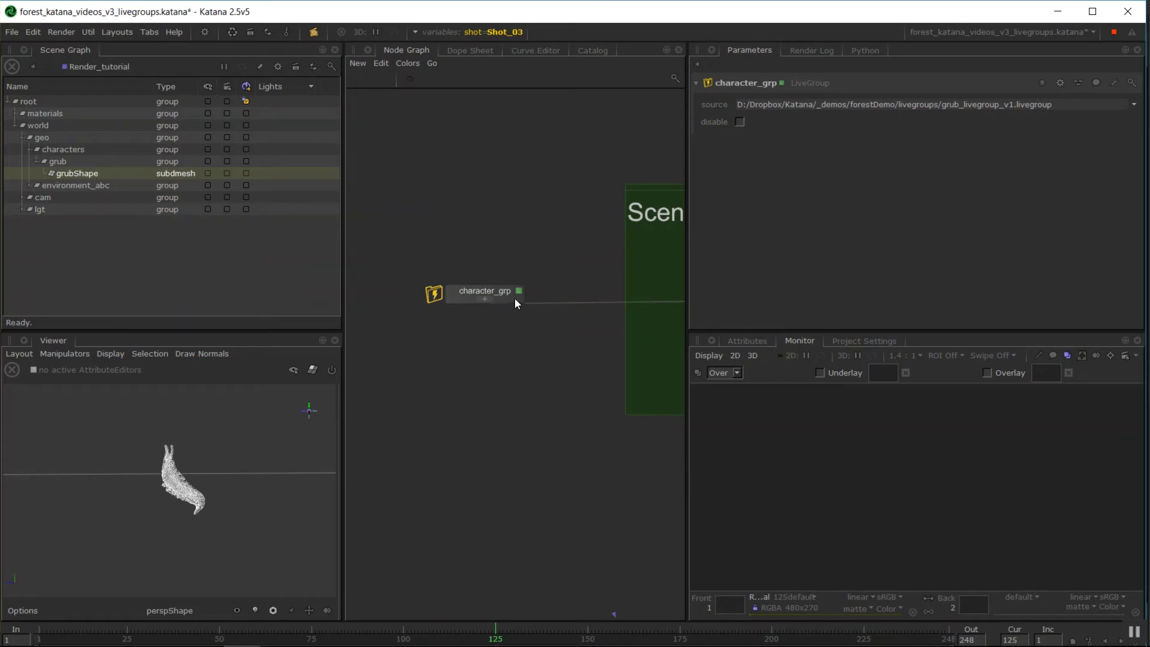
Create a new project, saving the changes to forest_katana_videos_v3_livegroups.katana first.
key(ctrl+n)
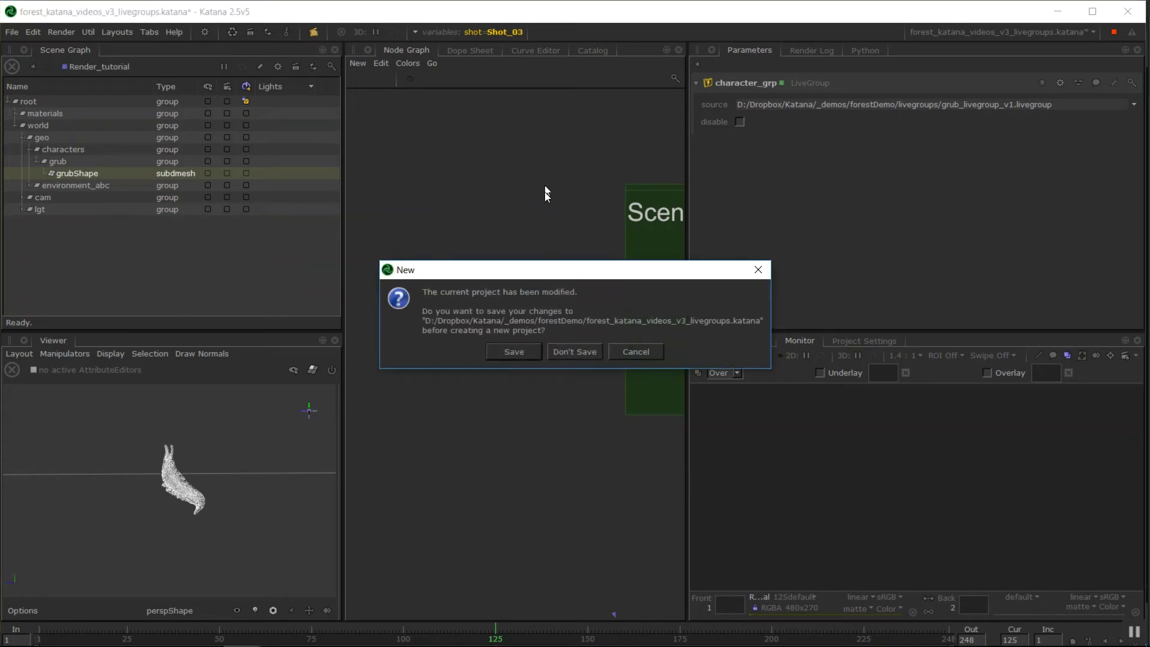
click(515, 352)
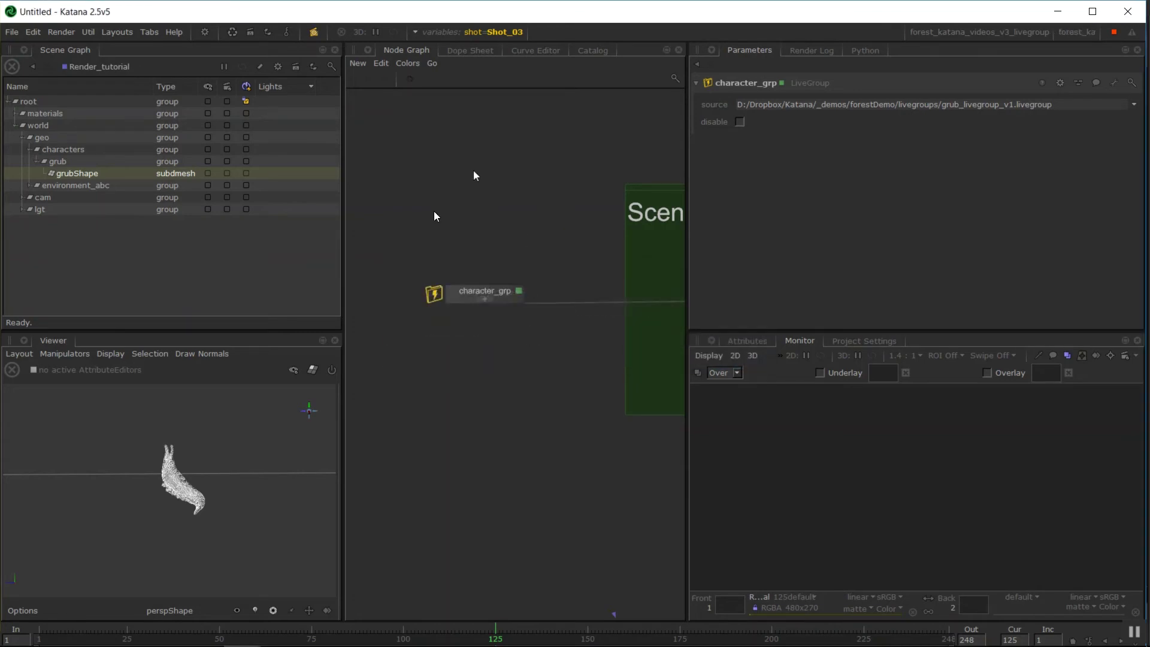
click(278, 66)
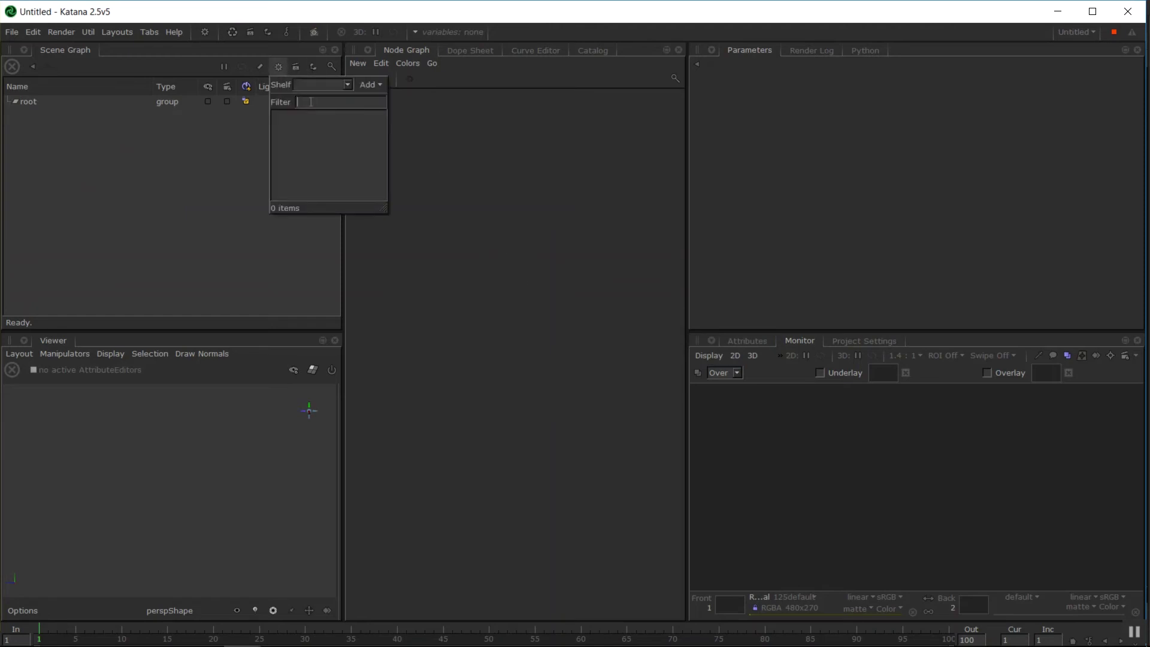
Generate the template scene node network in the empty project with a shelf script and locate its sceneIn backdrop.
click(202, 38)
click(224, 79)
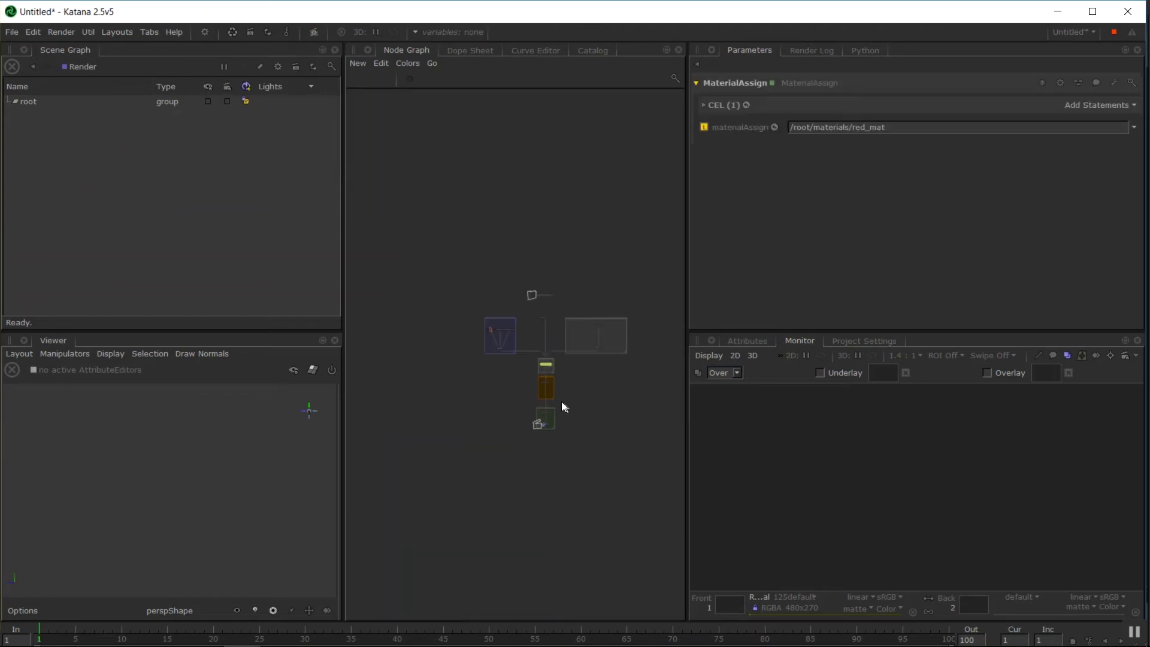
scroll(551, 396, up, 3)
scroll(458, 328, up, 3)
middle_drag(516, 410, 654, 460)
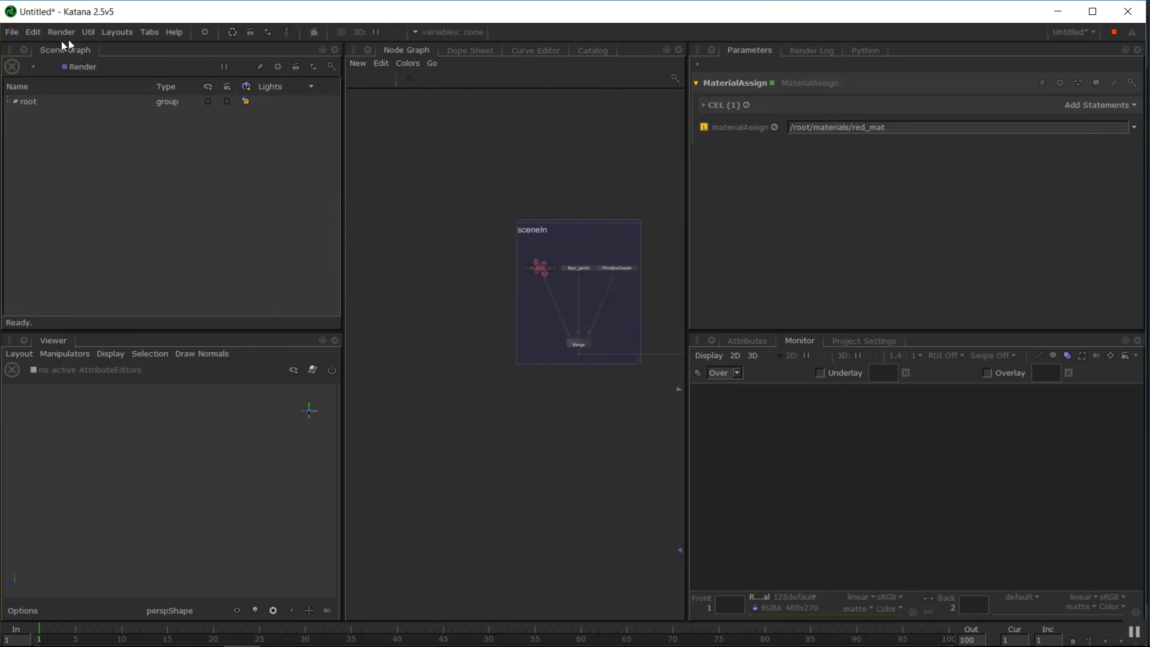
Import the LiveGroup file grub_livegroup_v1.livegroup and place its node in the sceneIn area beneath Alembic_In.
click(12, 32)
click(61, 168)
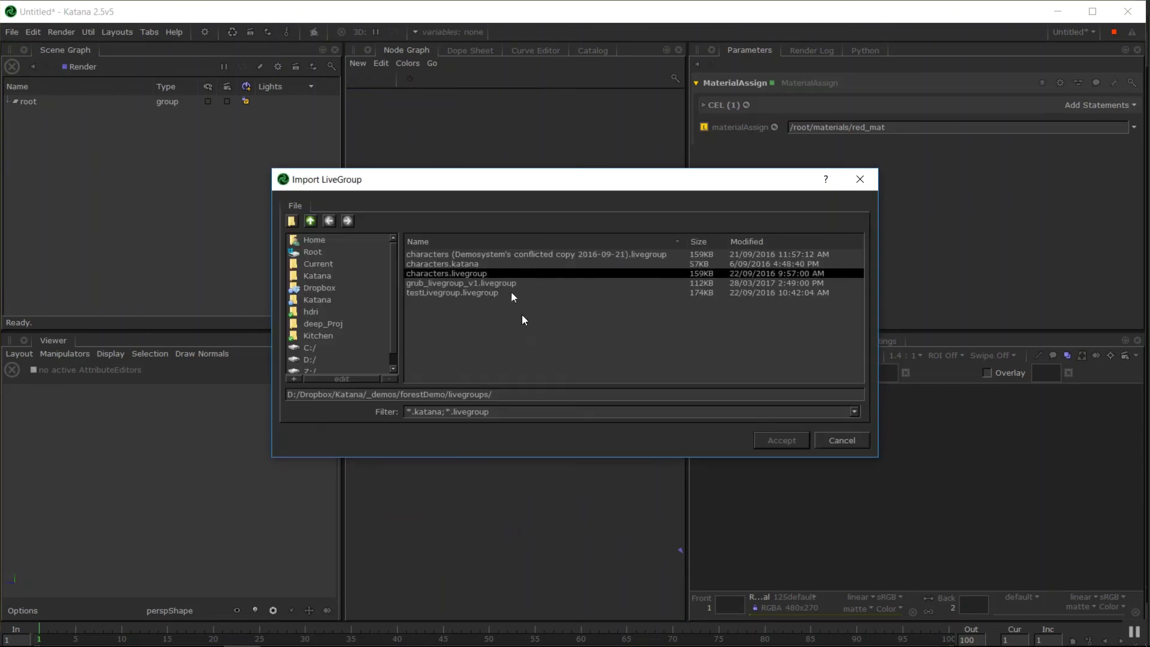
click(509, 293)
click(481, 284)
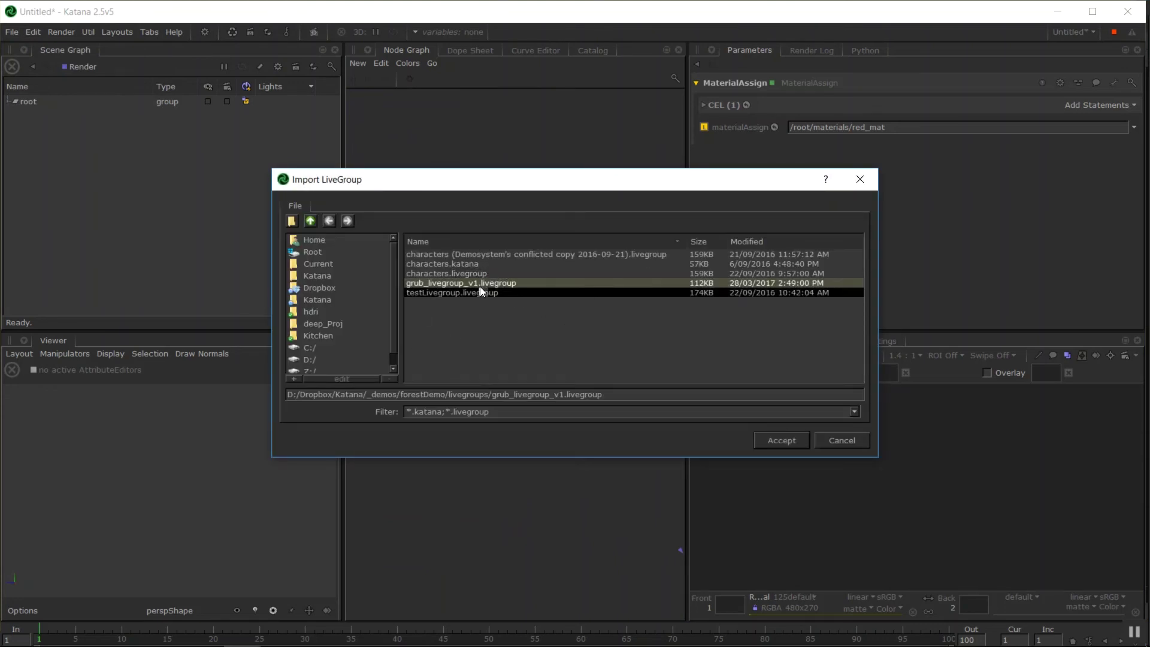
double_click(481, 284)
scroll(490, 330, up, 8)
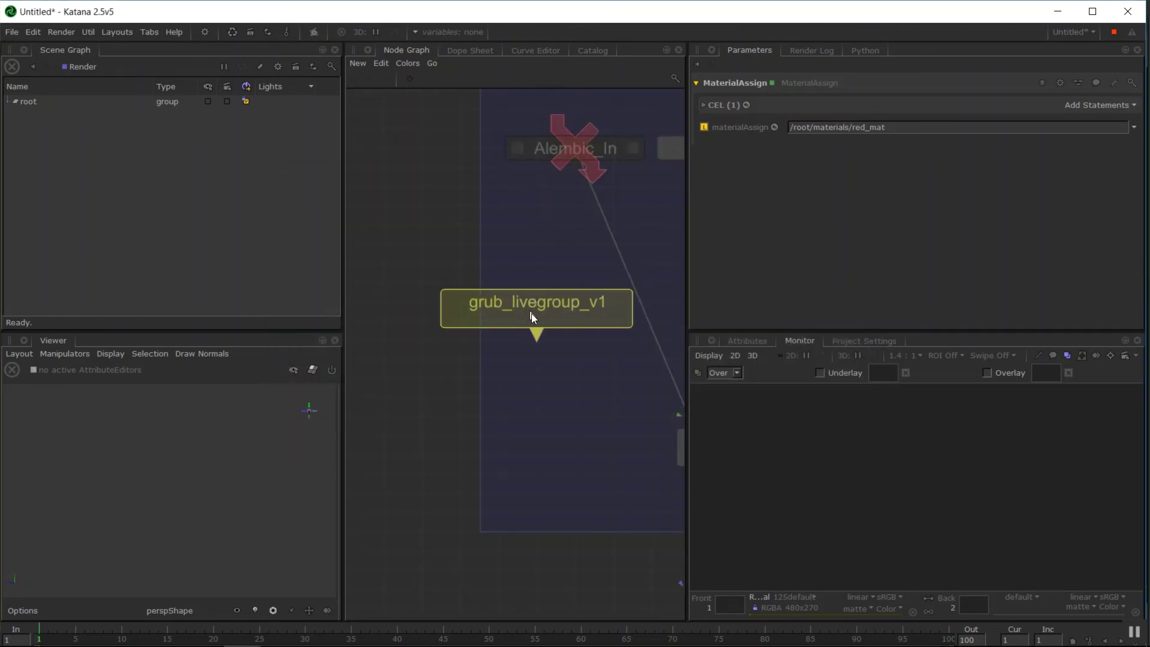
middle_drag(584, 403, 466, 374)
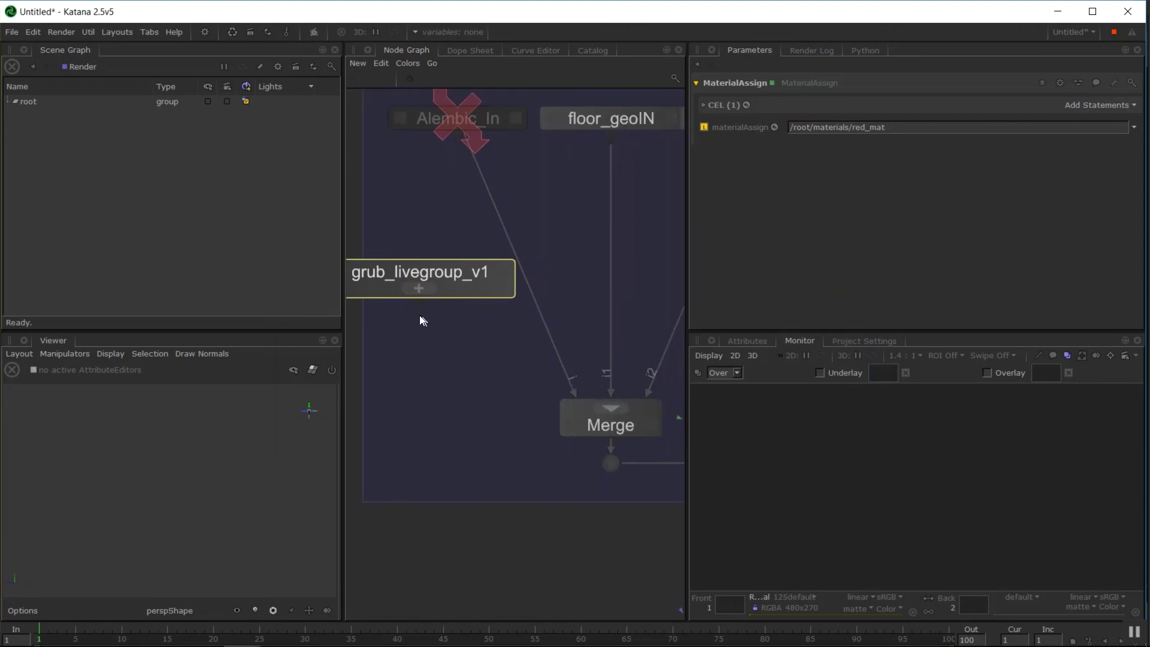
Connect the output of grub_livegroup_v1 to the Merge node in sceneIn.
click(418, 304)
click(620, 413)
middle_drag(455, 282, 505, 312)
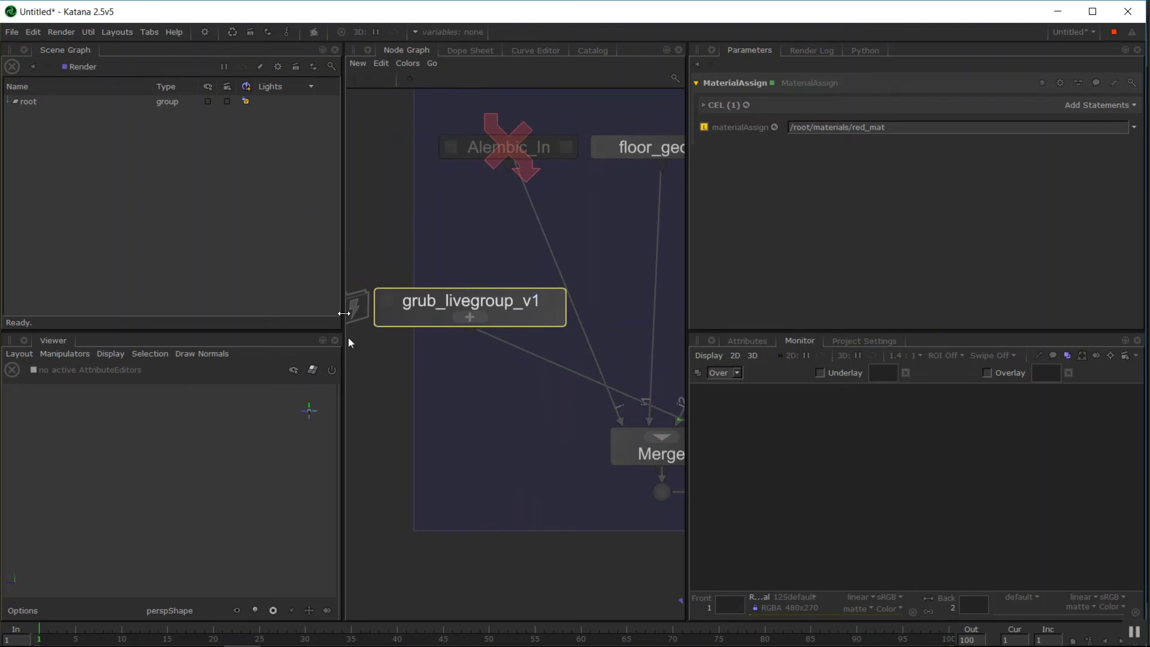
Expand grub_livegroup_v1 to show its nodes, and expand root and materials in the scene graph to select grub_nm.
click(471, 317)
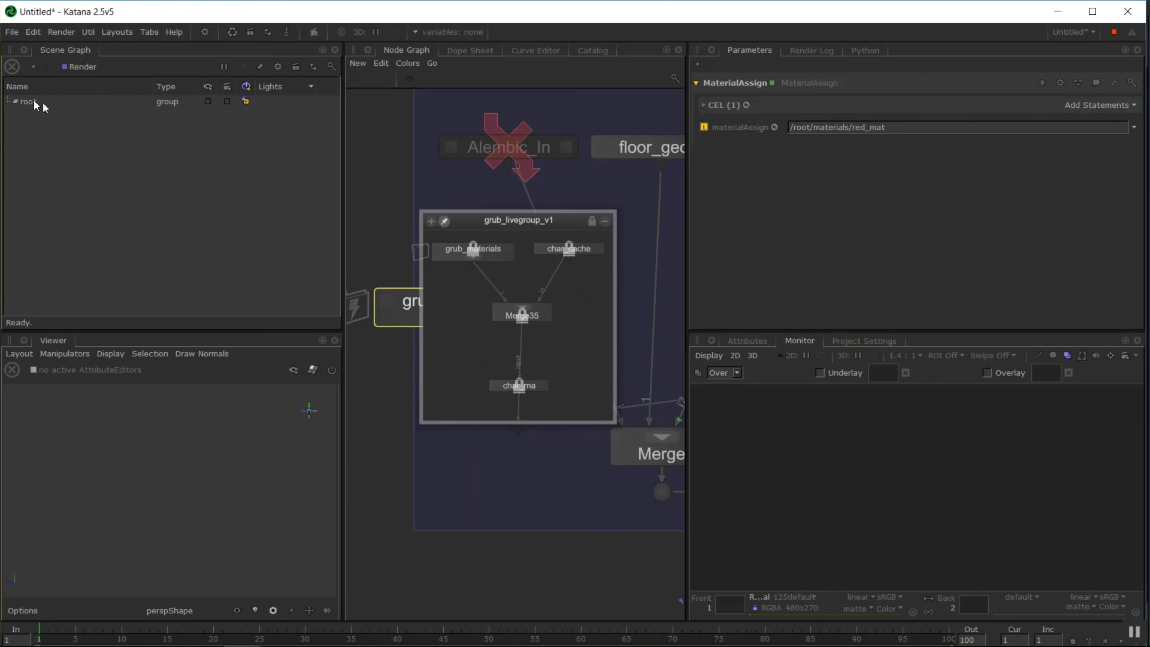
click(15, 101)
click(22, 125)
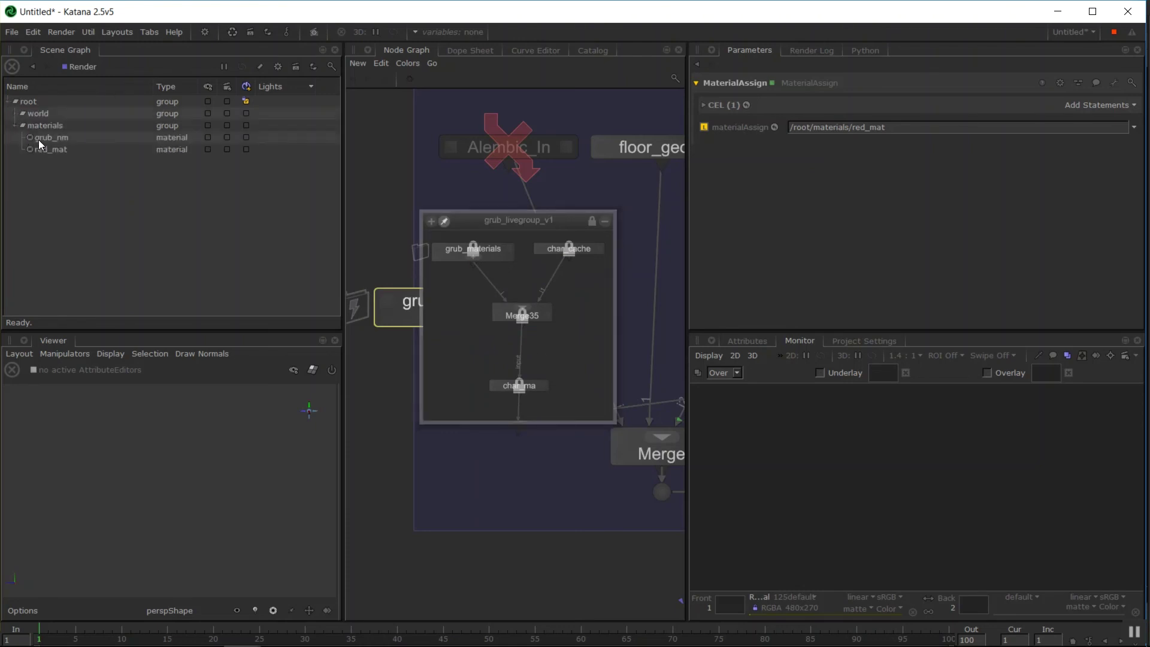
click(42, 139)
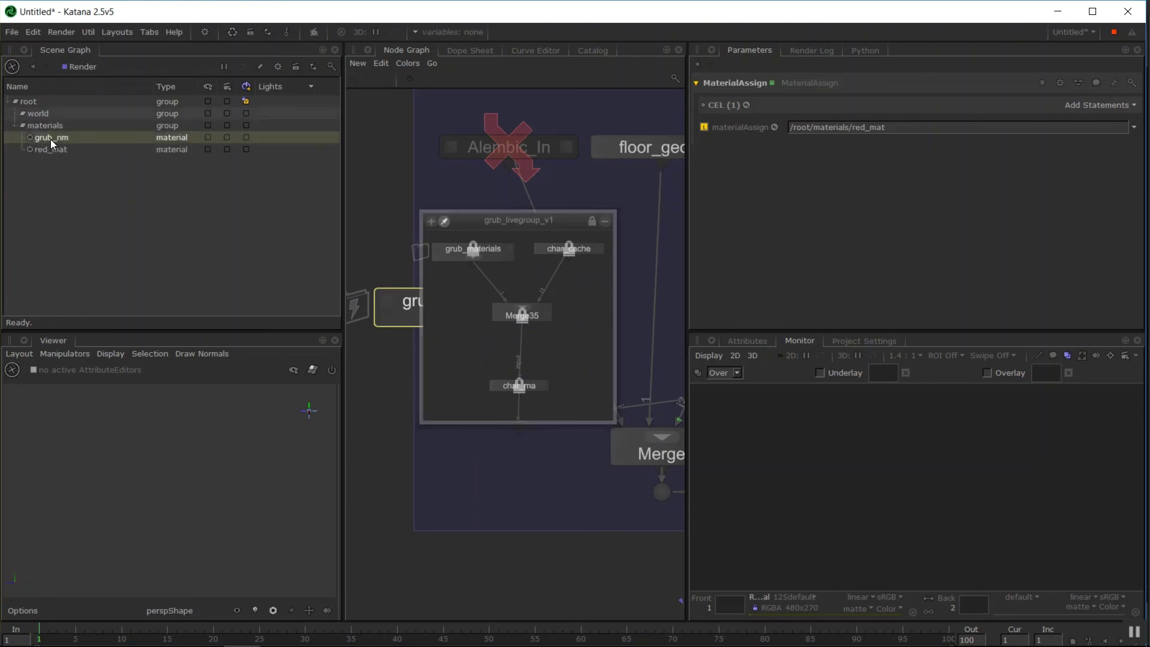
Expand the scene graph through world, geo, characters and grub, select grubShape, and inspect the grub up close in the Viewer.
click(16, 113)
click(23, 126)
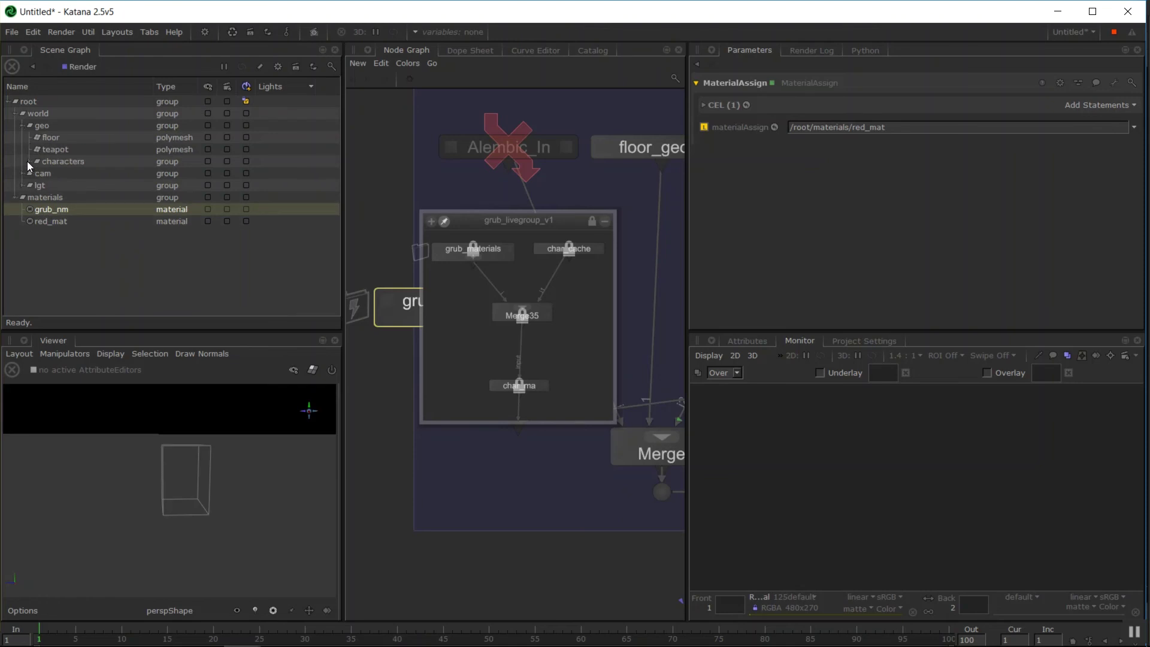
click(28, 161)
click(58, 174)
click(43, 174)
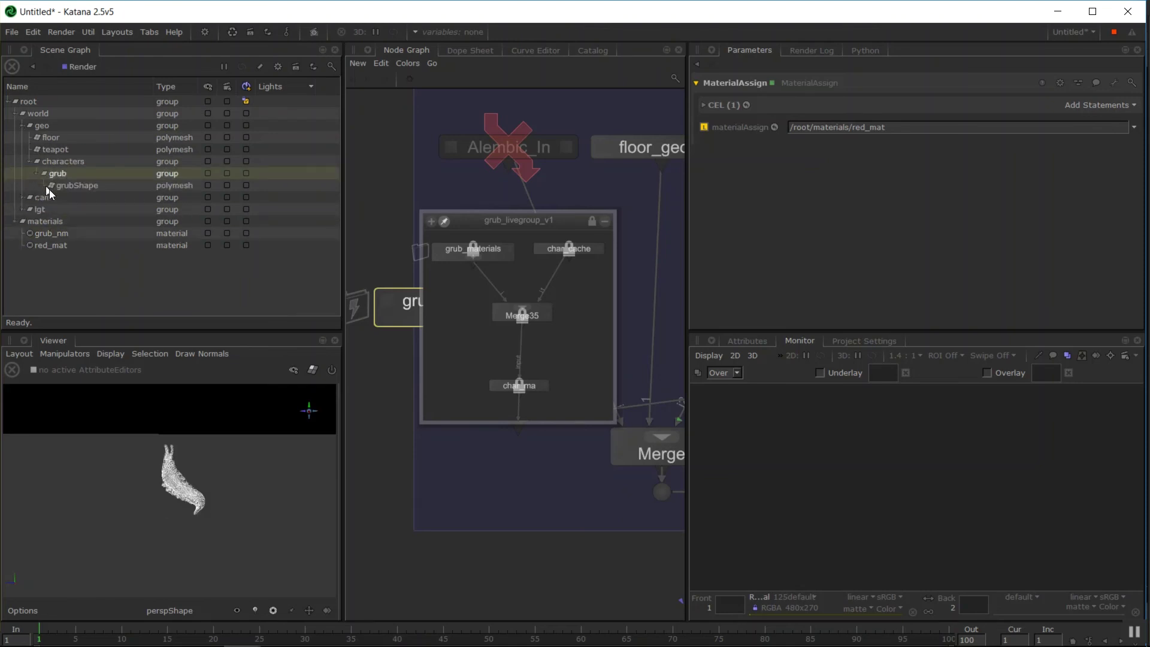
click(81, 183)
alt+drag(207, 593, 155, 545)
alt+right_drag(155, 545, 267, 546)
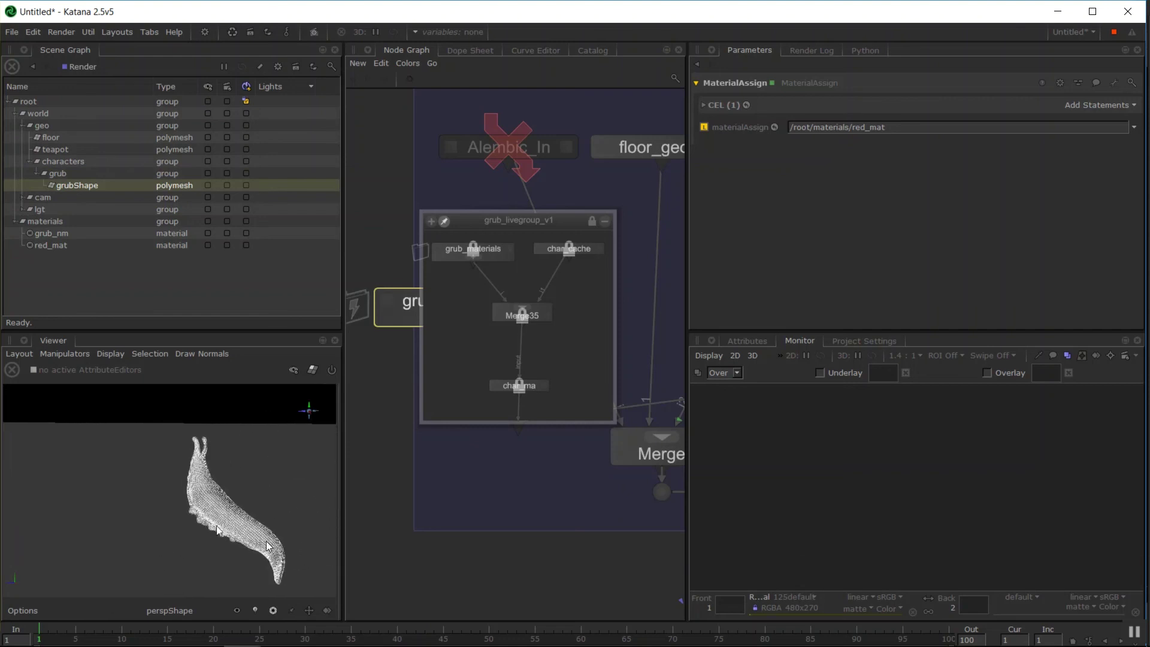
Collapse grub_livegroup_v1 and reload the LiveGroup from its source file.
click(605, 221)
right_click(505, 307)
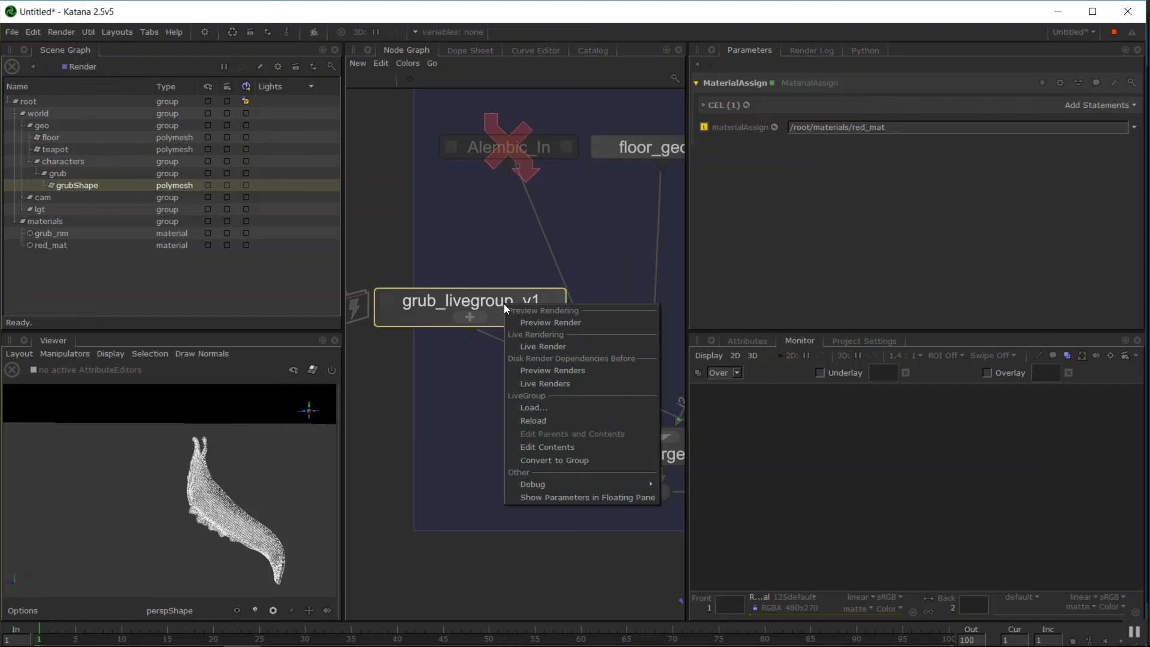
click(547, 424)
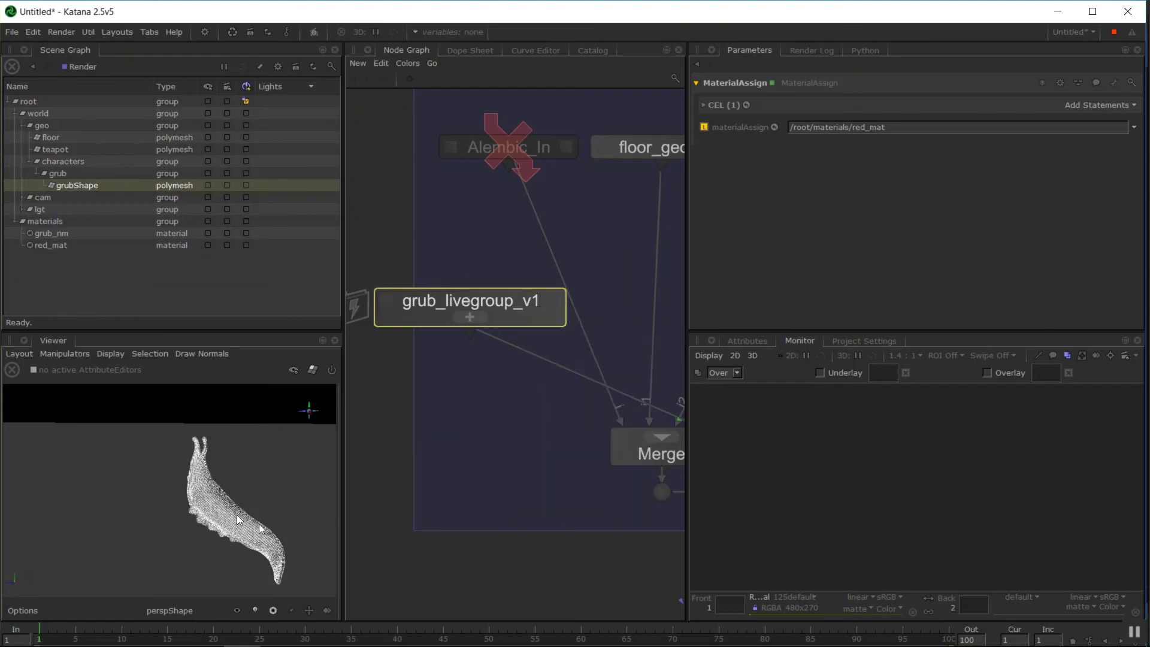
Review the LiveGroup options of grub_livegroup_v1 without choosing one, and move the node lower in the sceneIn backdrop.
right_click(519, 308)
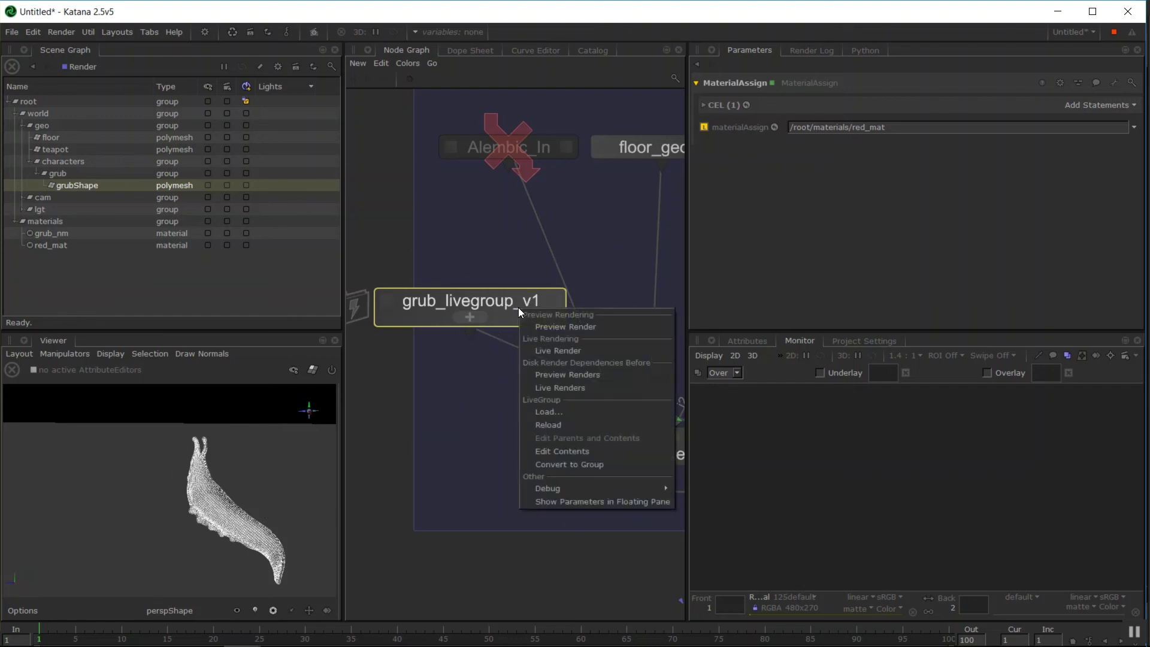
click(455, 436)
drag(498, 307, 499, 383)
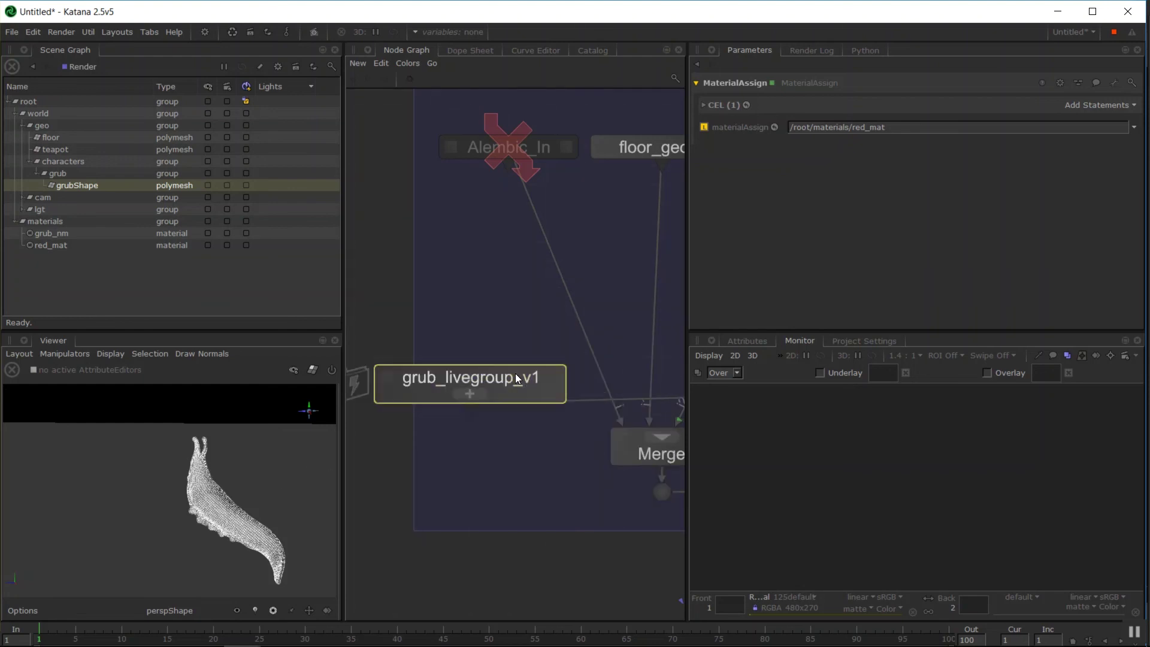